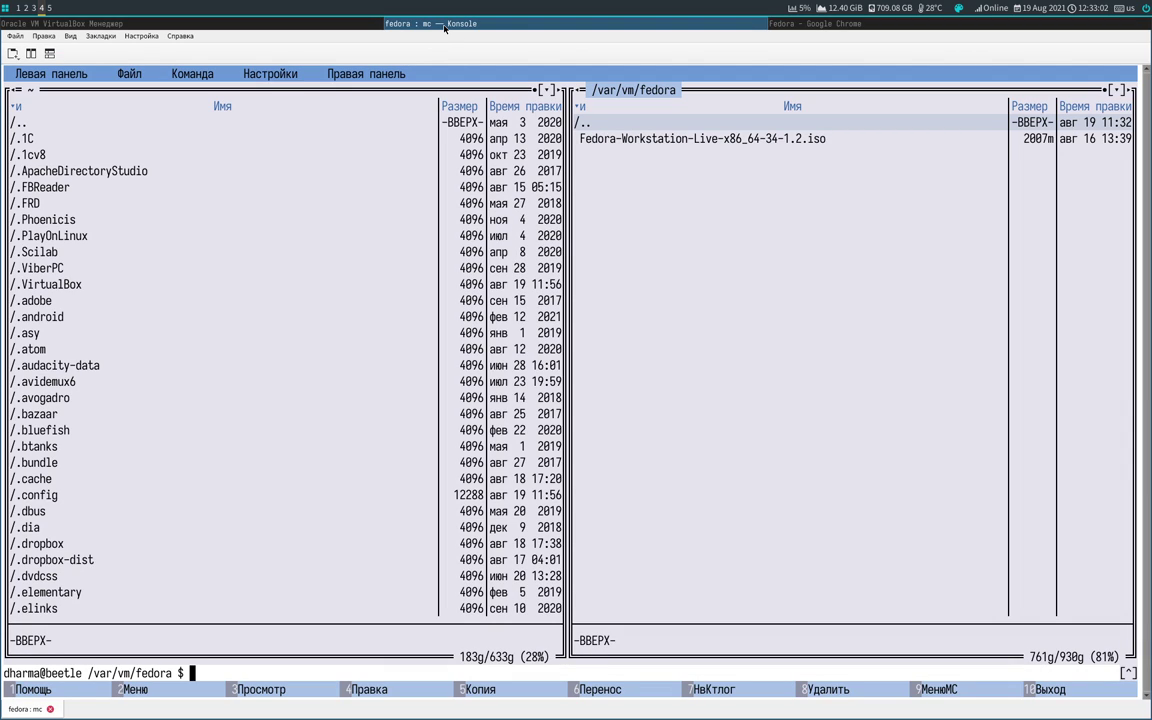
Switch to Chrome, open the Fedora Workstation download page and request the Fedora 34 x86_64 DVD ISO.
left_click(971, 22)
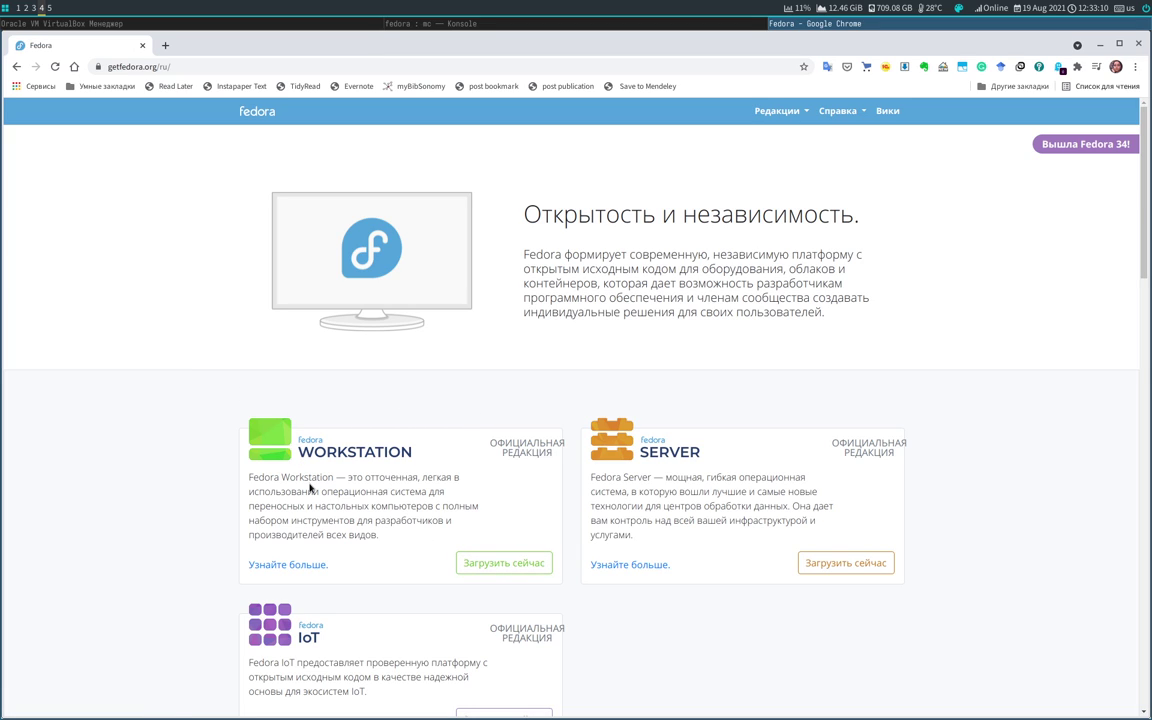
left_click(490, 563)
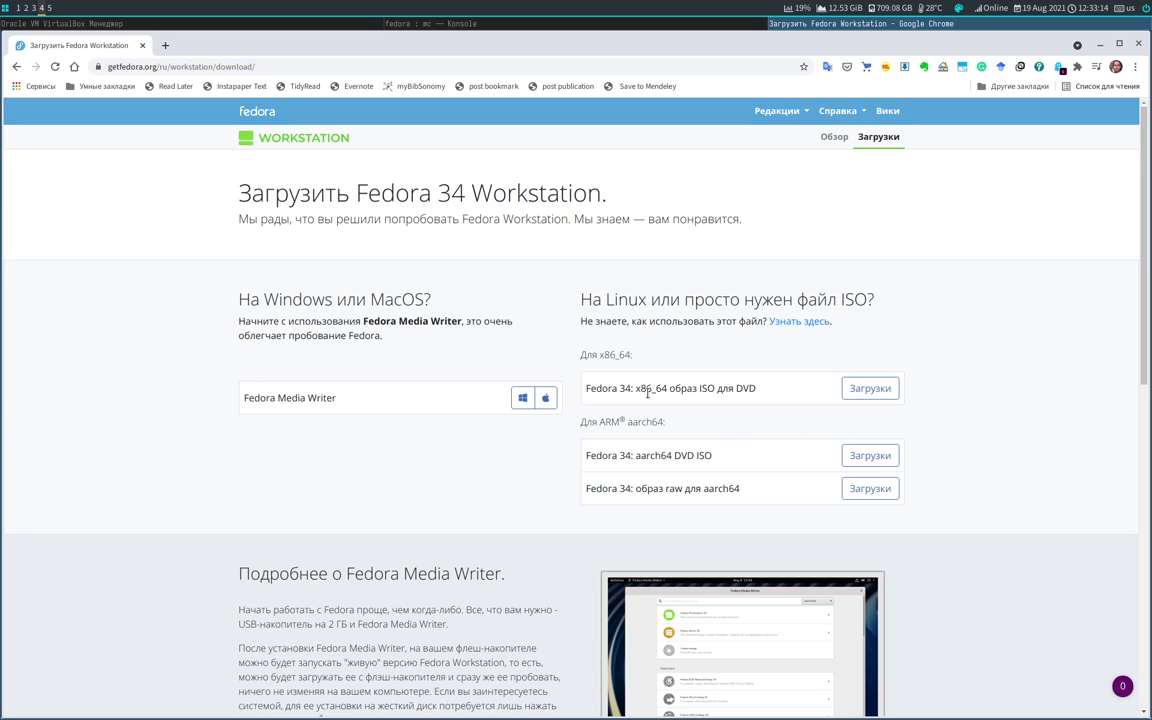
left_click(868, 388)
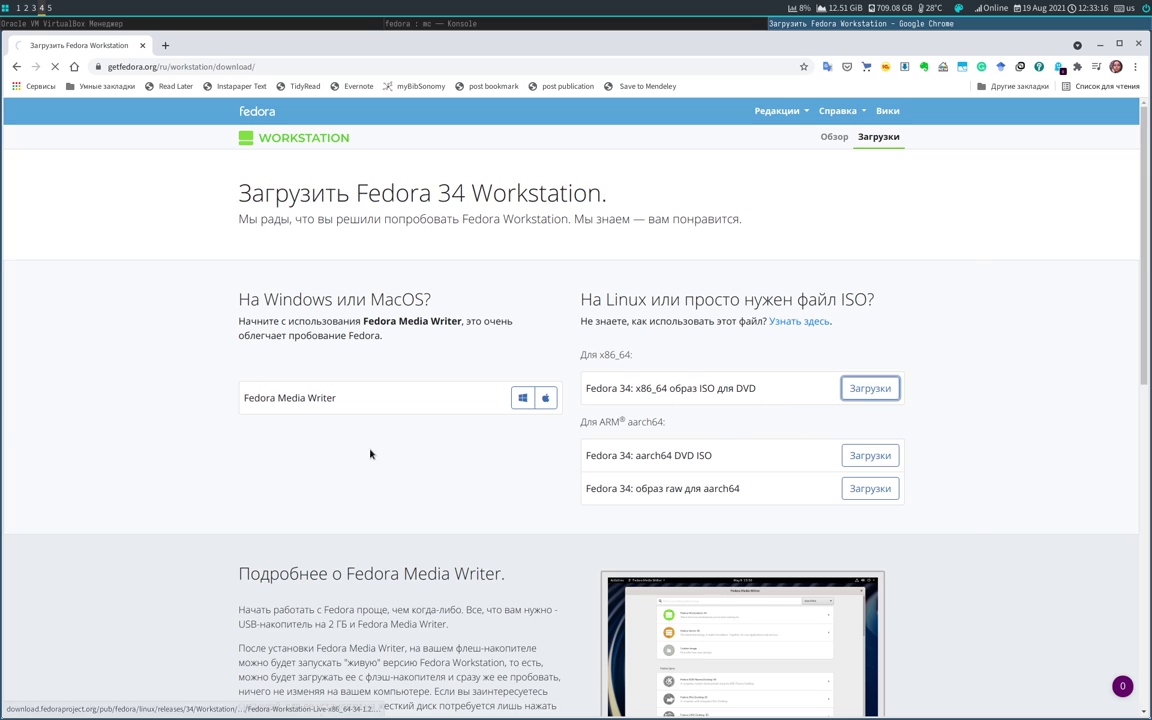
Browse to /var/vm/fedora as the ISO's save location, but cancel the download.
left_click(476, 229)
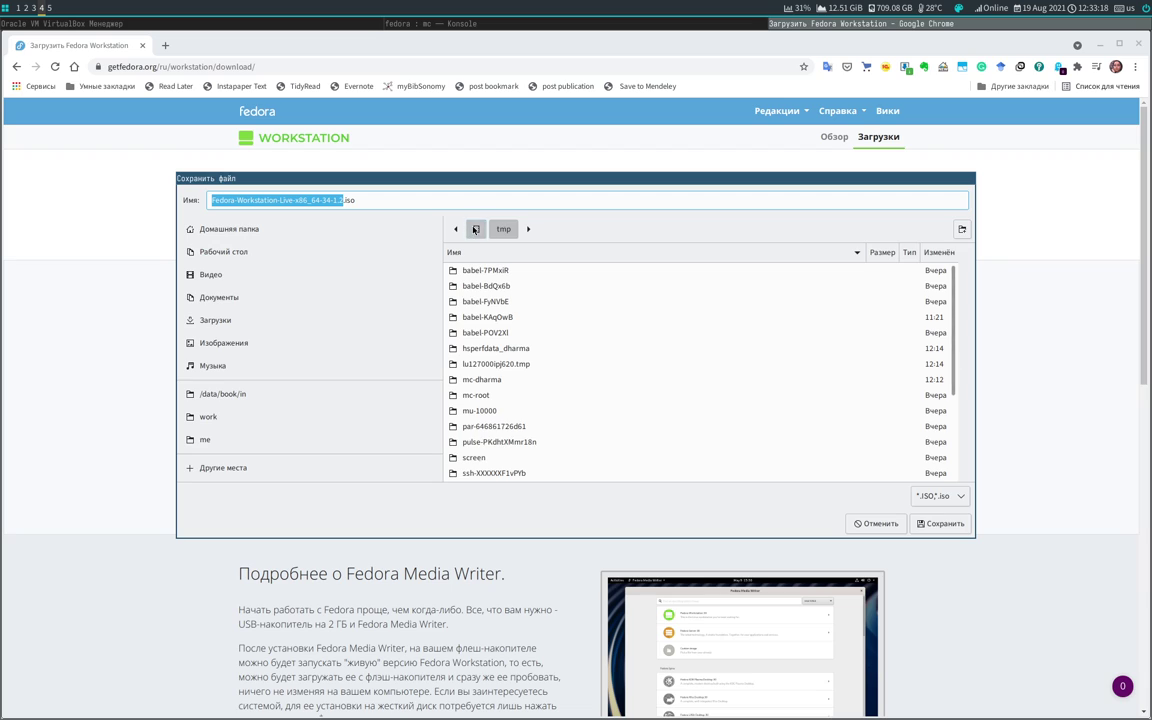
double_click(486, 472)
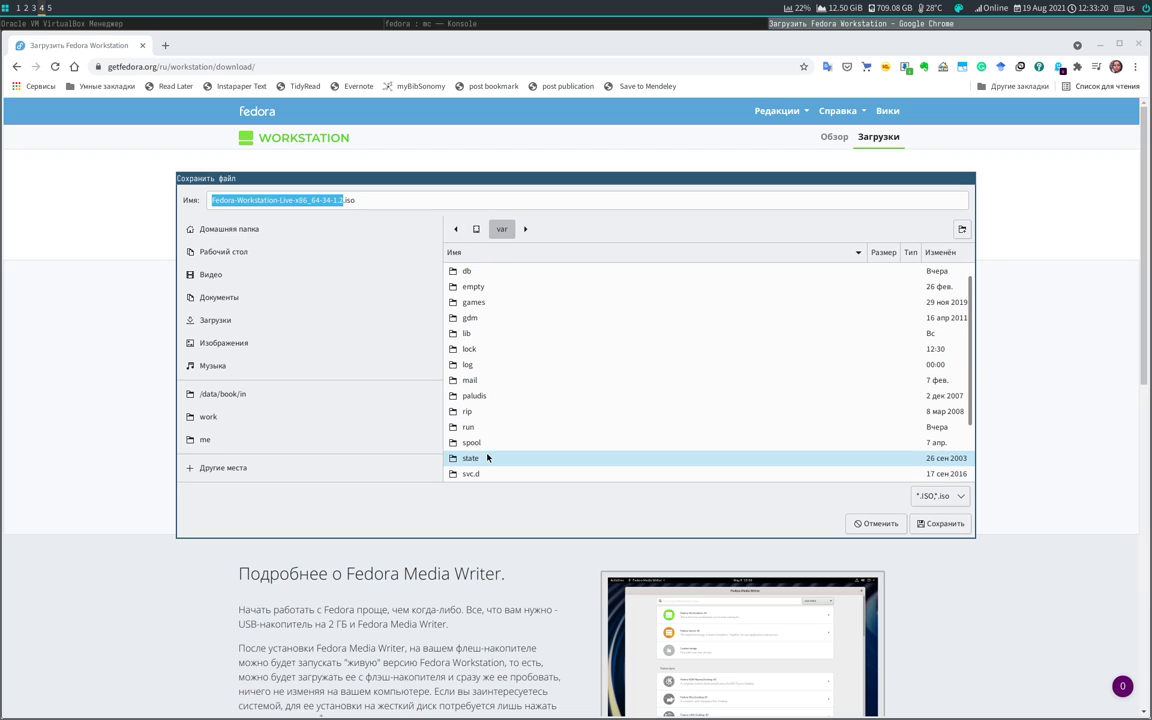
scroll(486, 462, "down", 2)
double_click(483, 446)
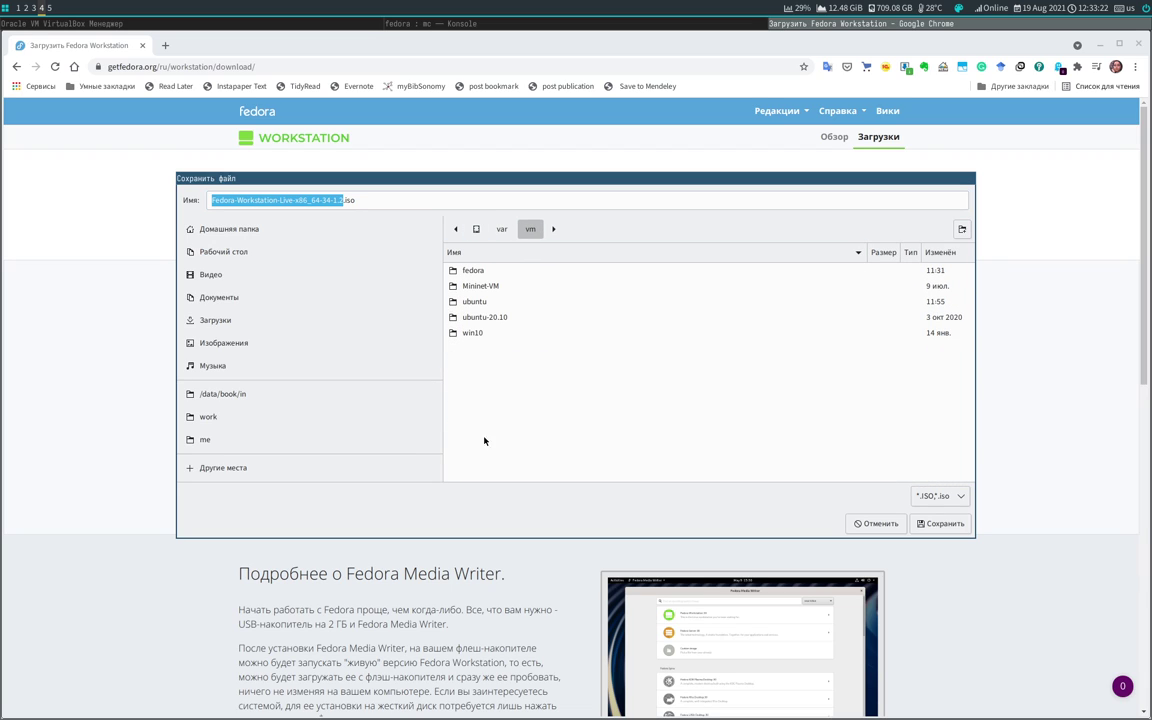
double_click(485, 271)
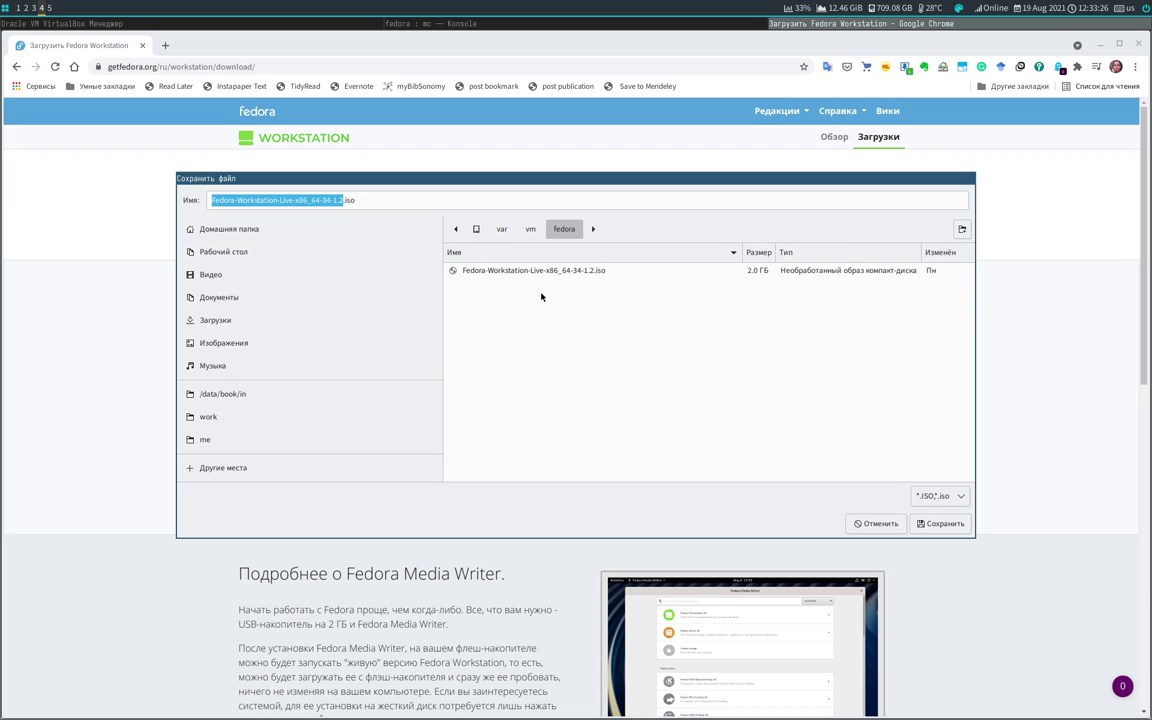
left_click(886, 530)
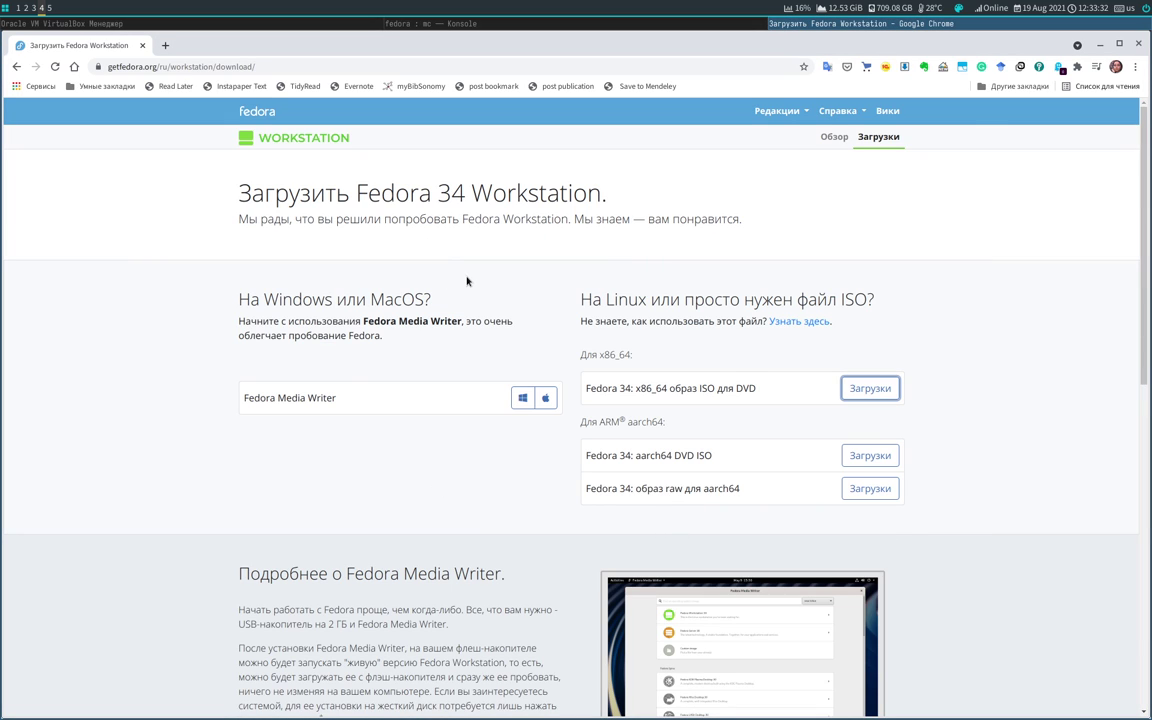
Switch to VirtualBox and start creating a new virtual machine named fedora.
left_click(292, 25)
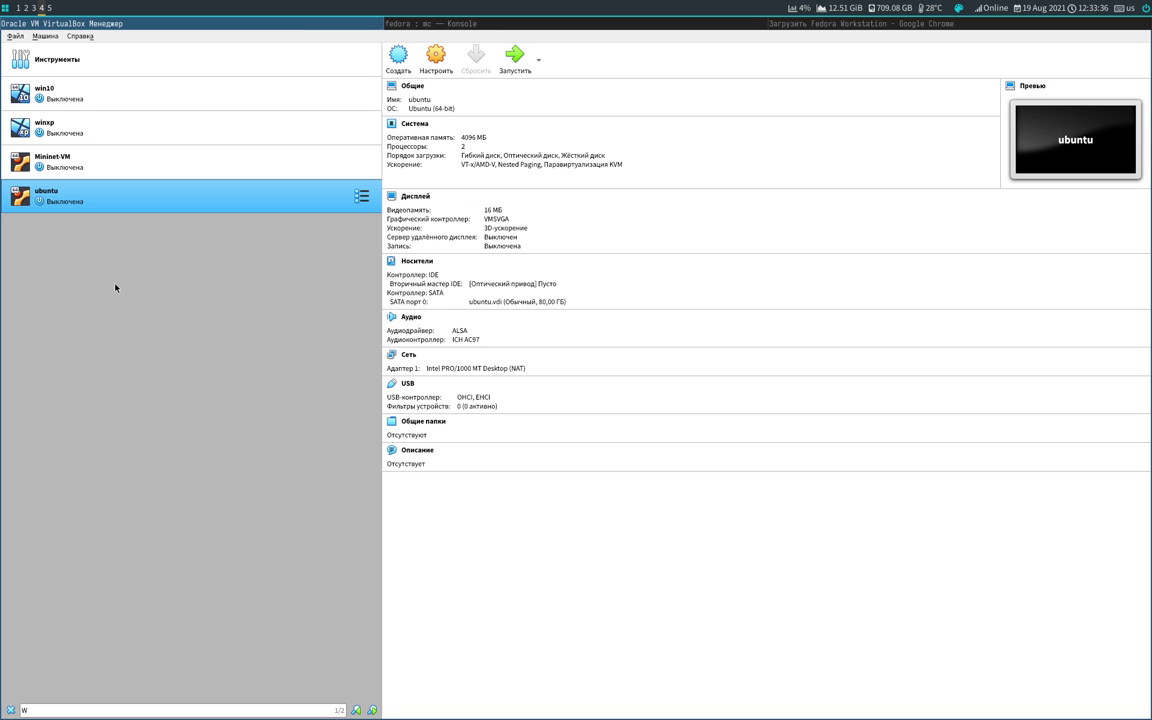
left_click(398, 58)
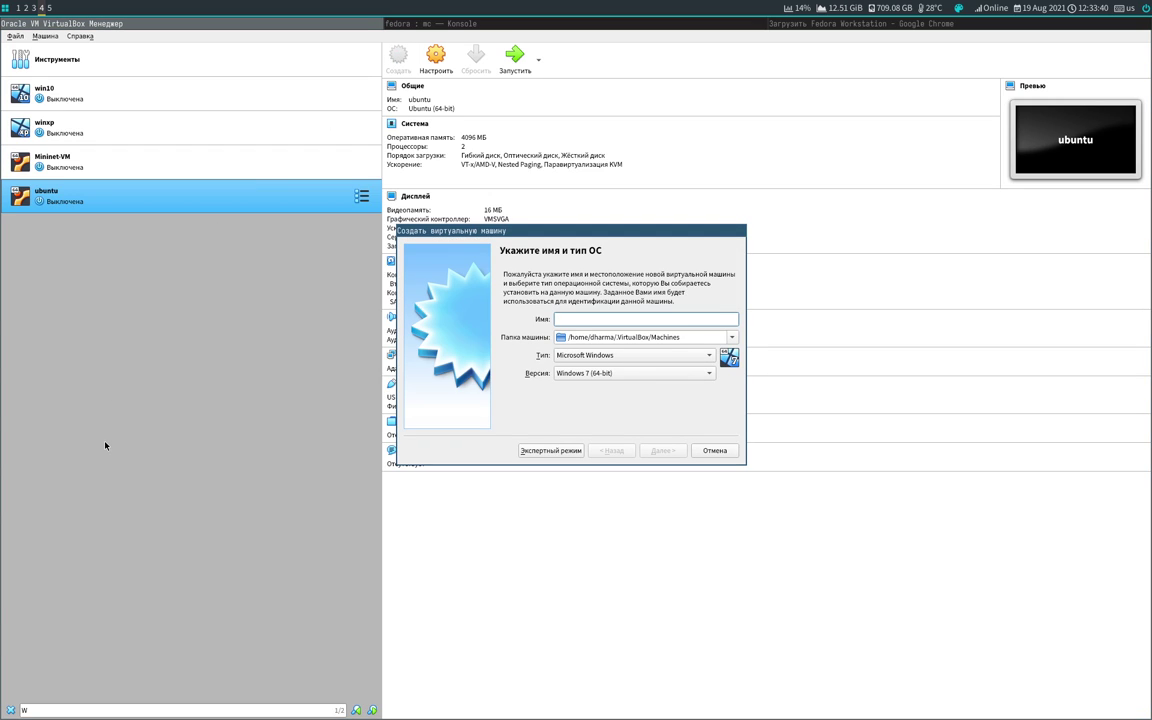
type("fedor")
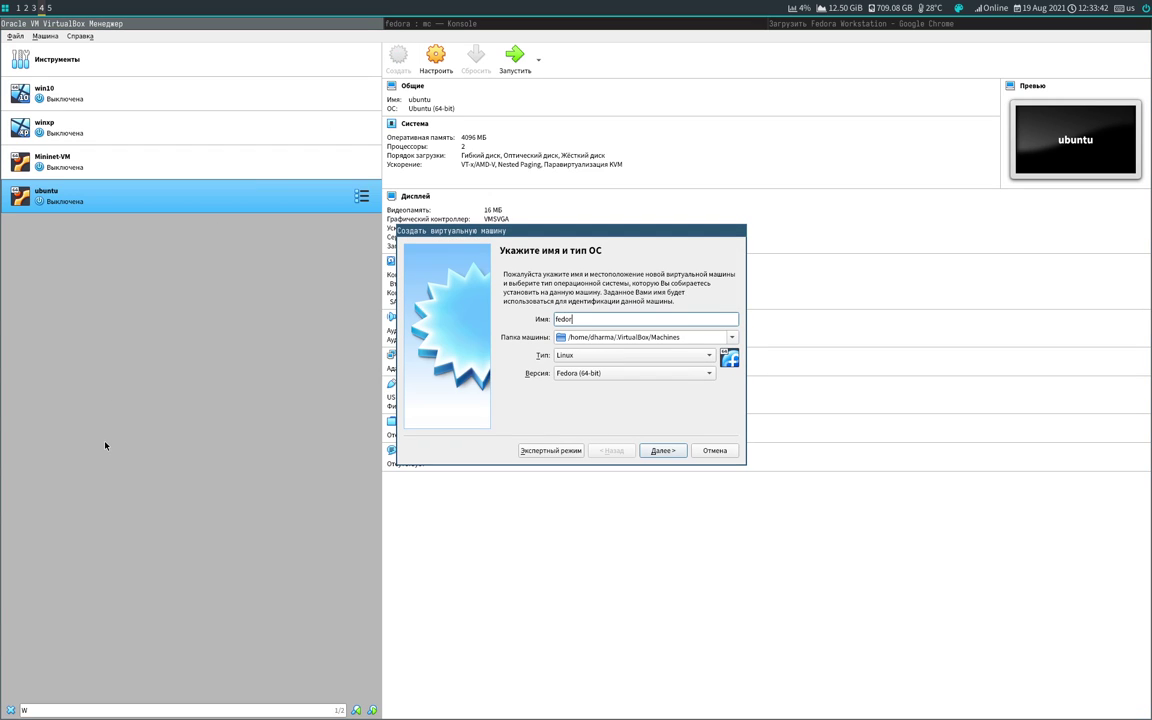
Set the new machine's folder to /var/vm/fedora and accept the name and operating system settings.
left_click(737, 337)
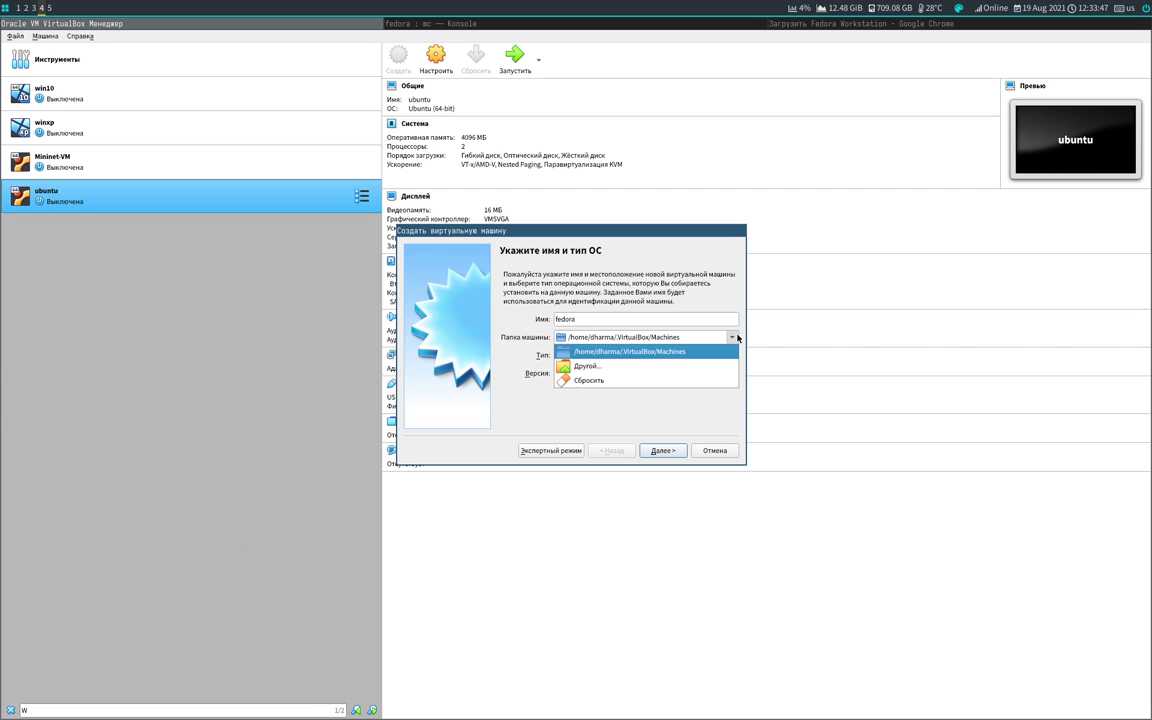
left_click(633, 367)
left_click(445, 218)
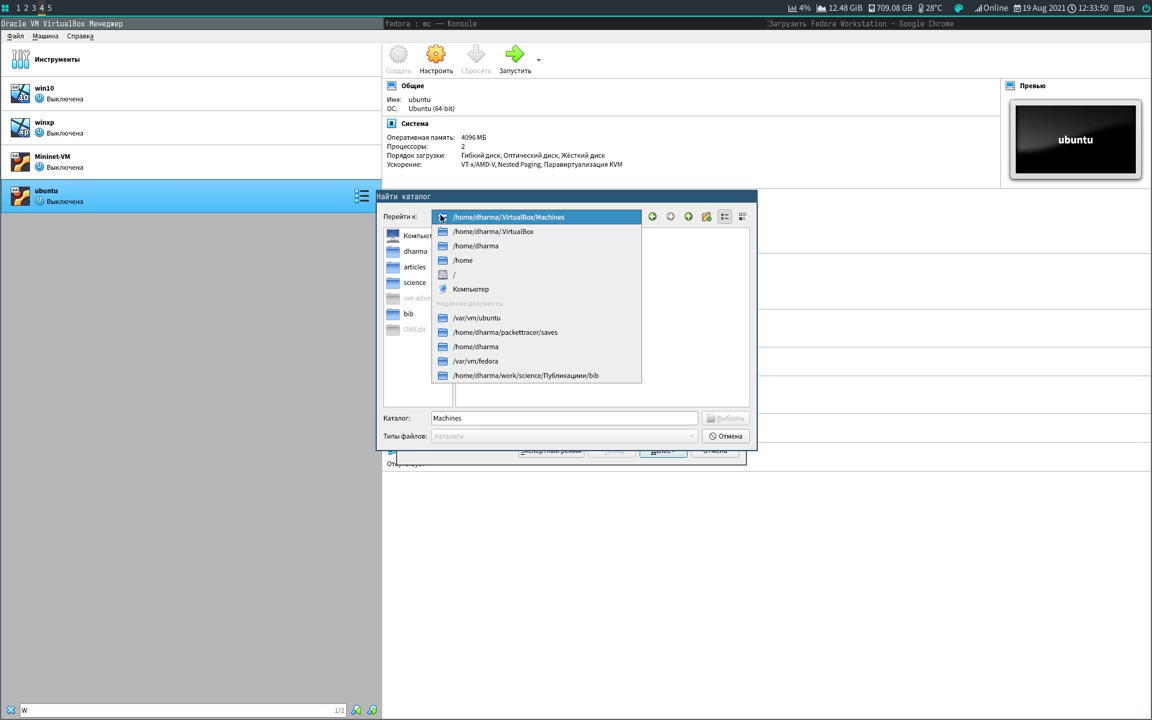
left_click(452, 272)
double_click(556, 298)
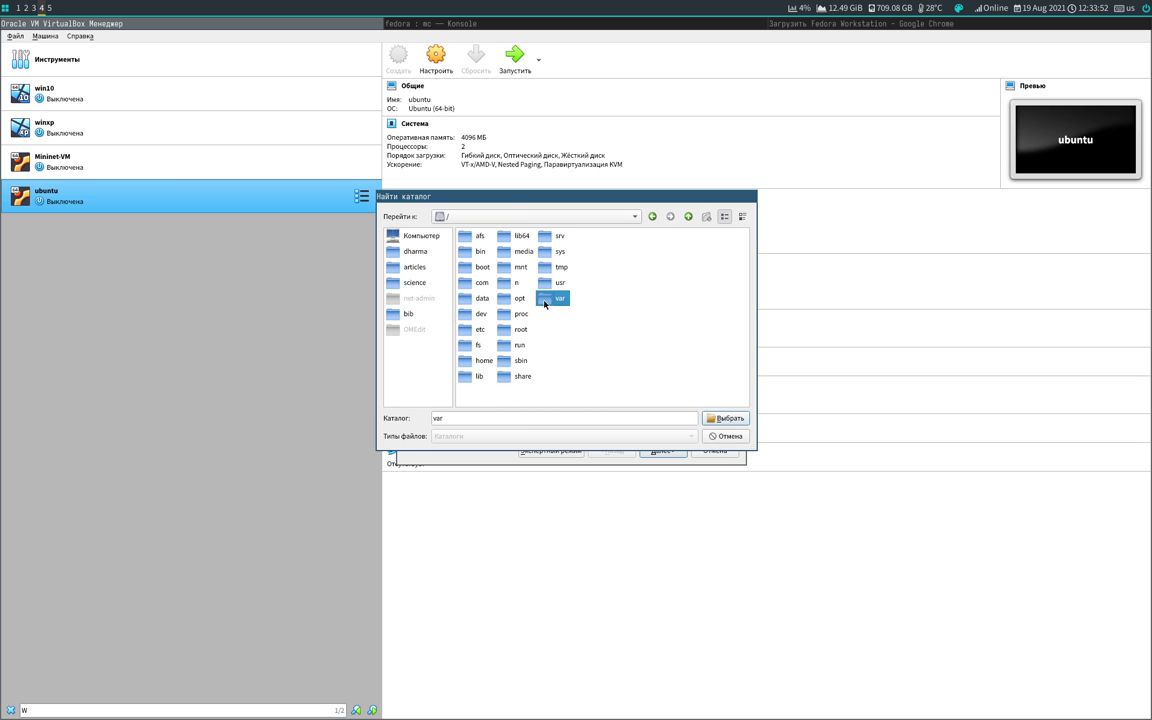
double_click(514, 327)
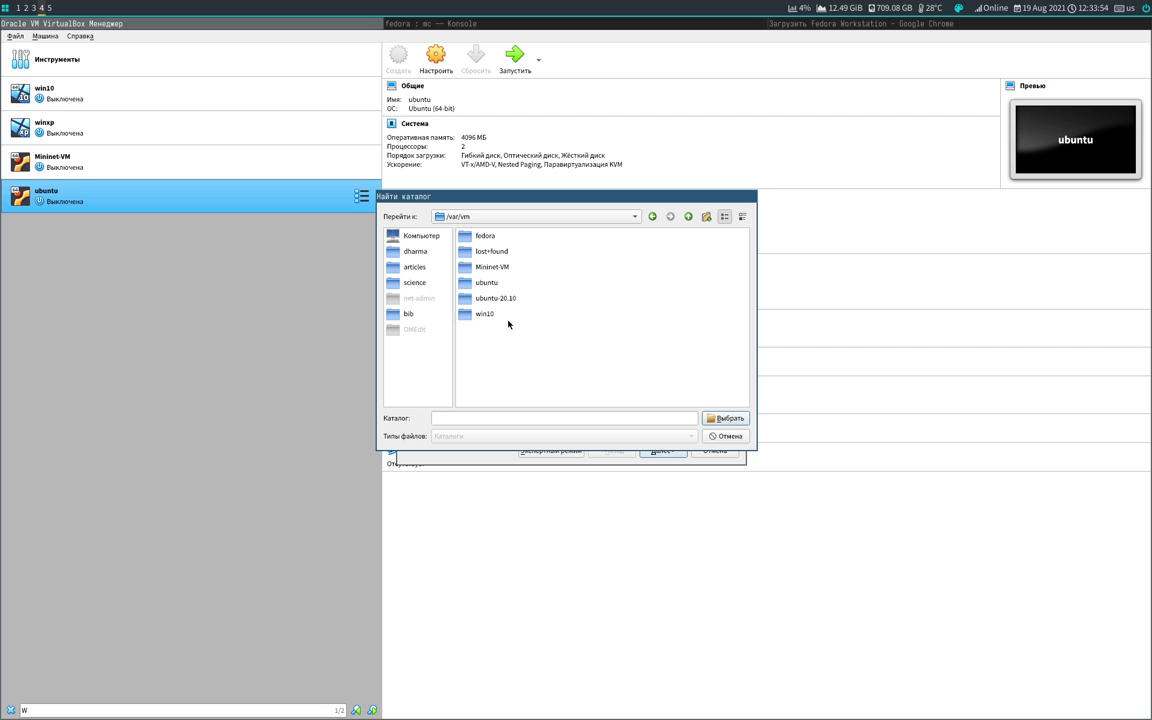
double_click(485, 232)
left_click(727, 418)
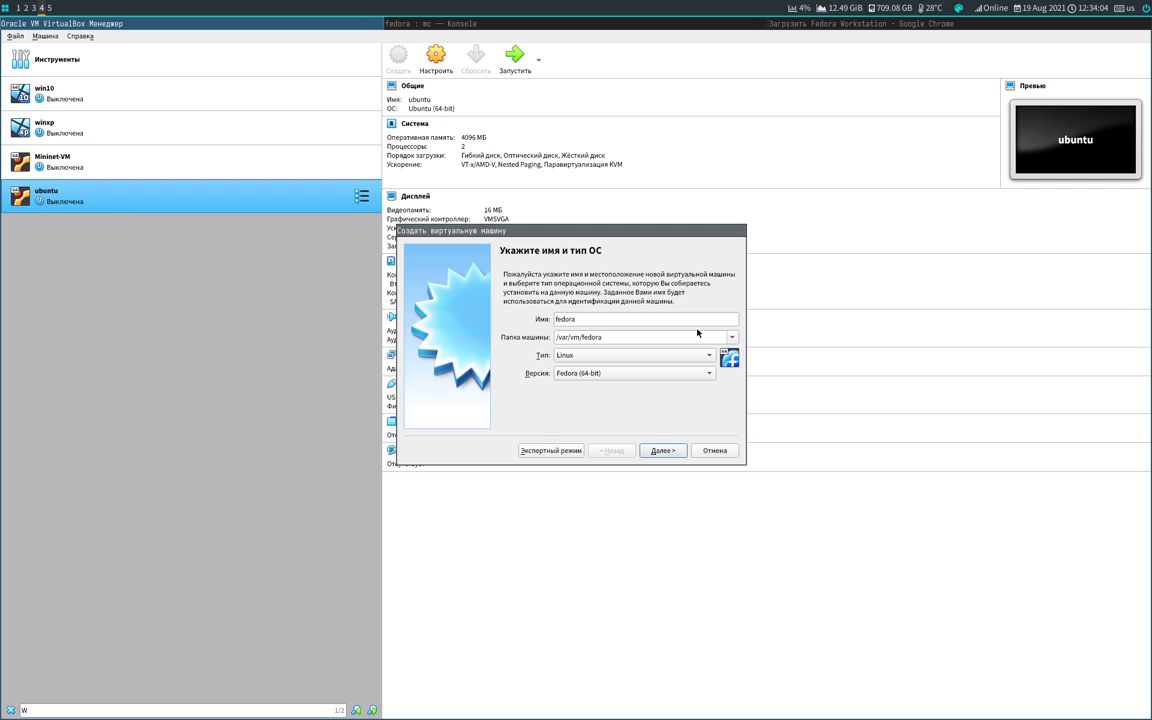
left_click(663, 451)
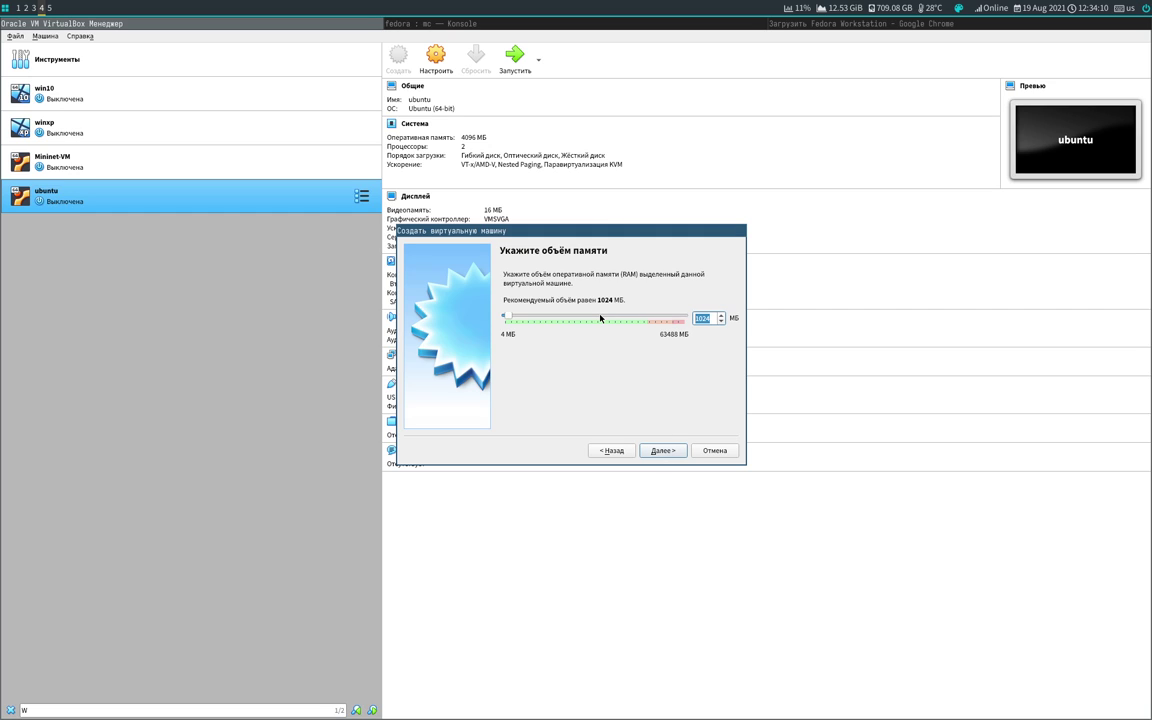
Allocate 4096 MB of memory to the new virtual machine.
type("4096")
key("BackSpace")
type("6")
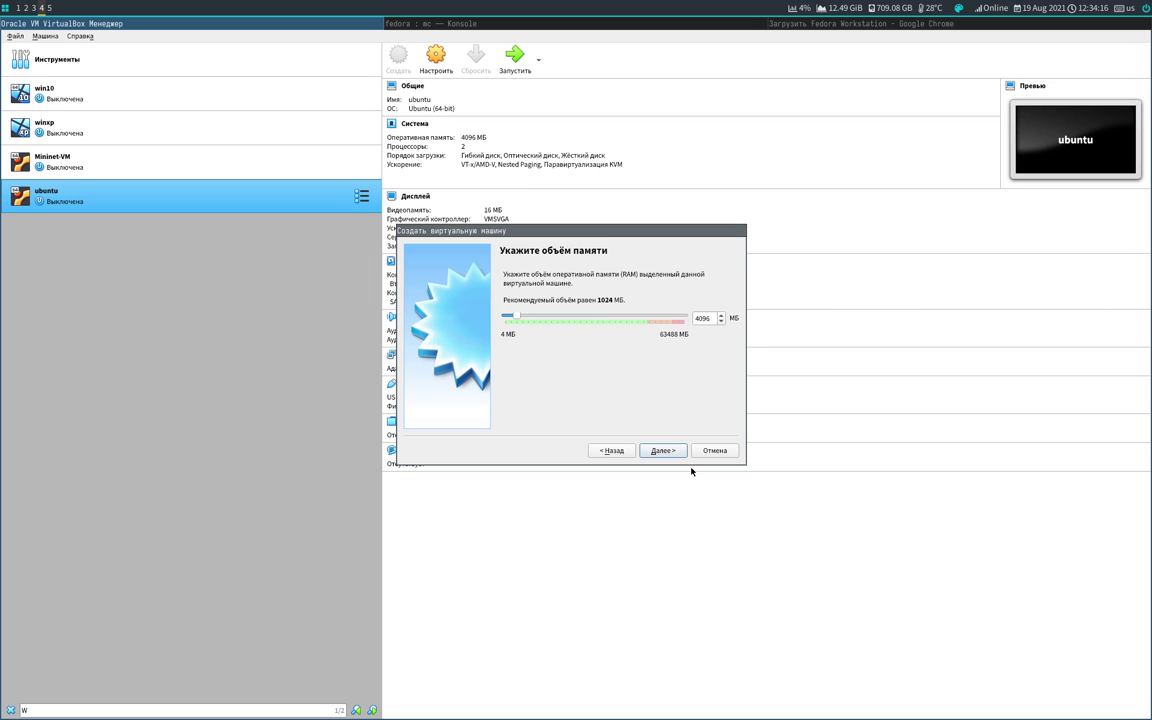
left_click(663, 452)
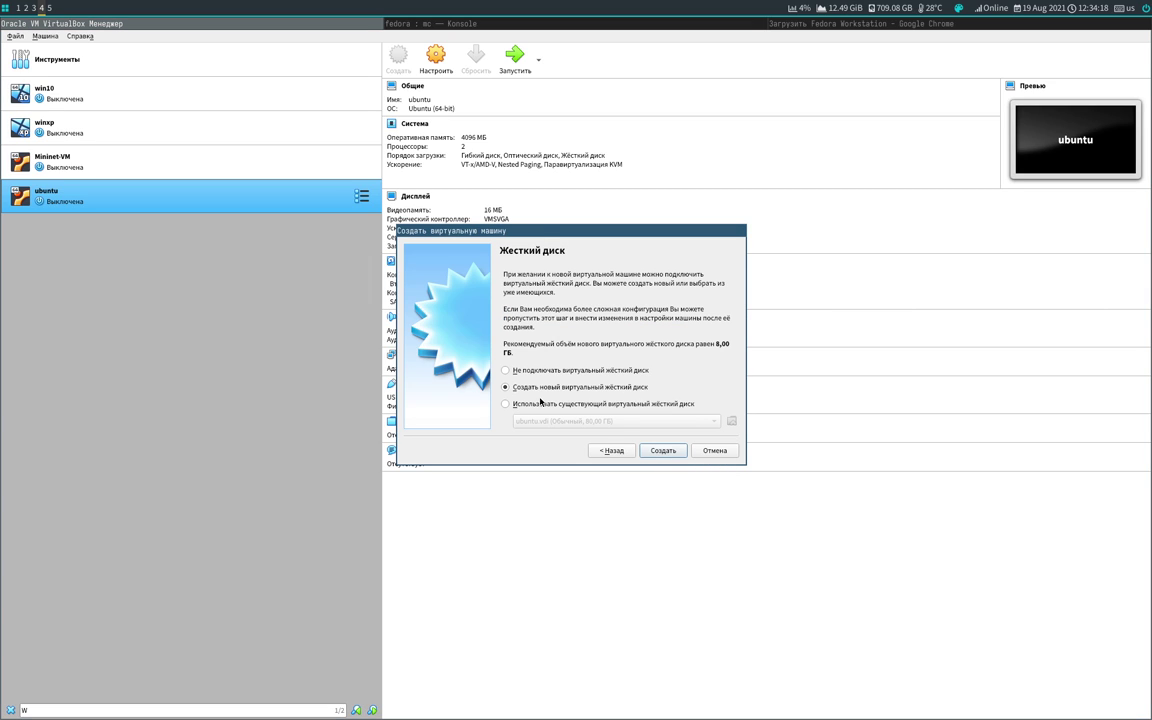
Create a new dynamically allocated VDI hard disk of 80 GB for the machine.
left_click(662, 451)
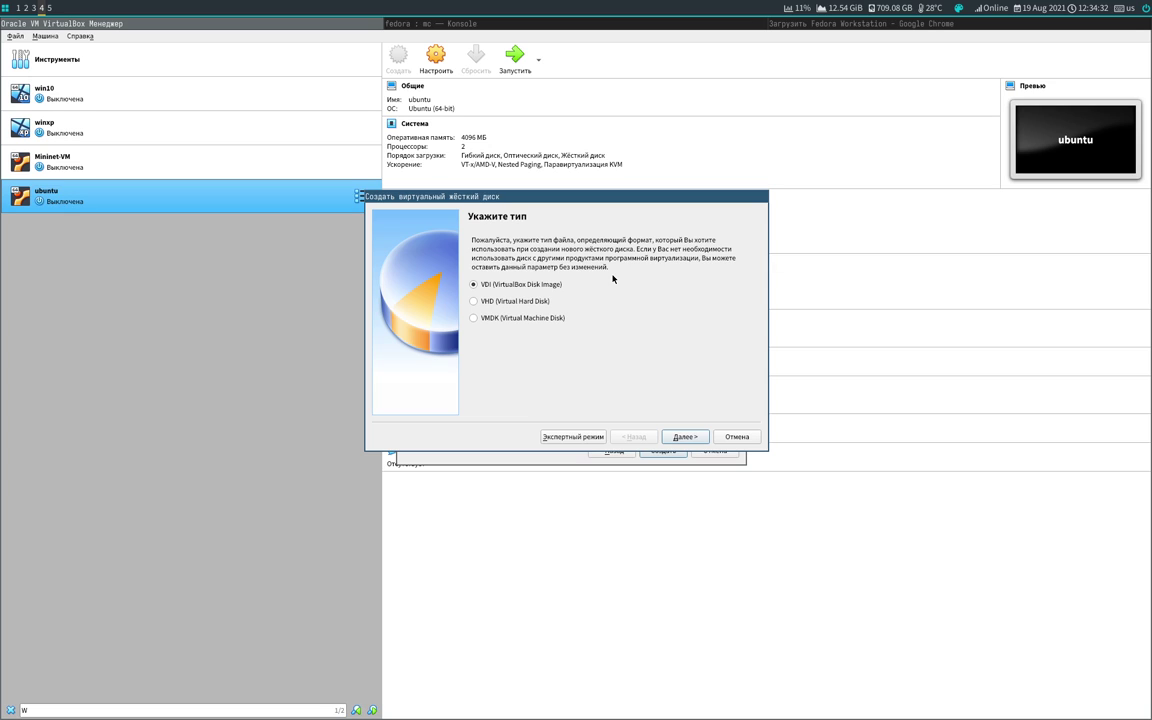
left_click(684, 437)
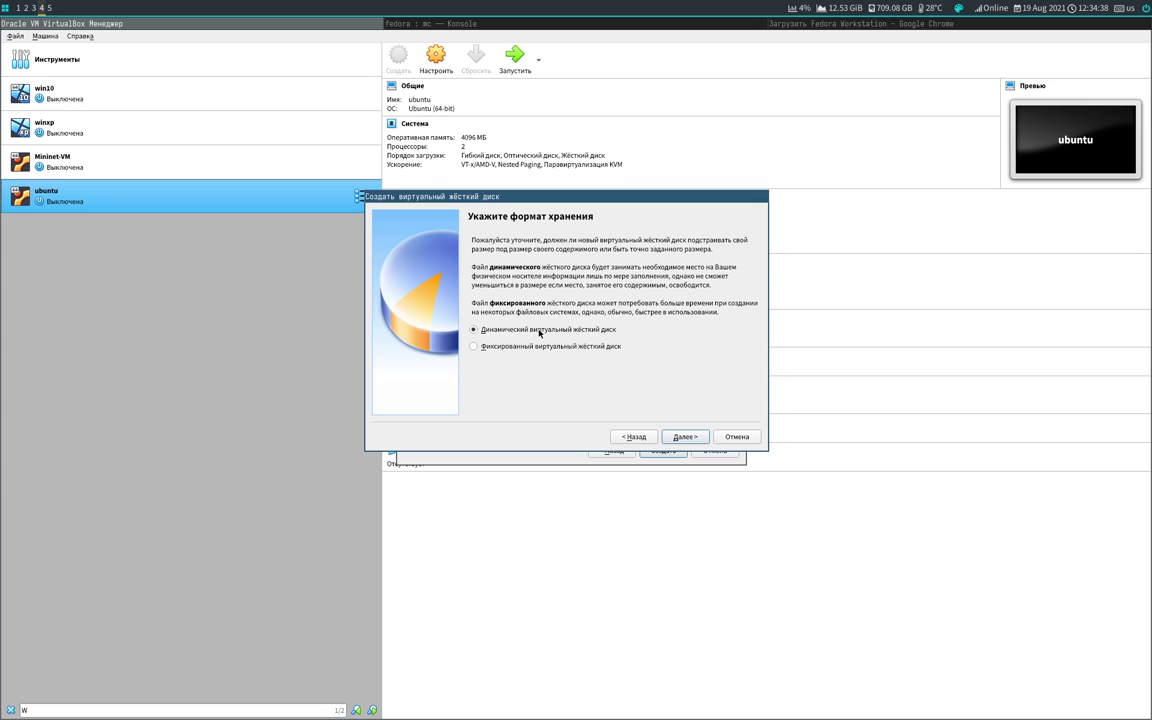
left_click(686, 438)
left_click(736, 313)
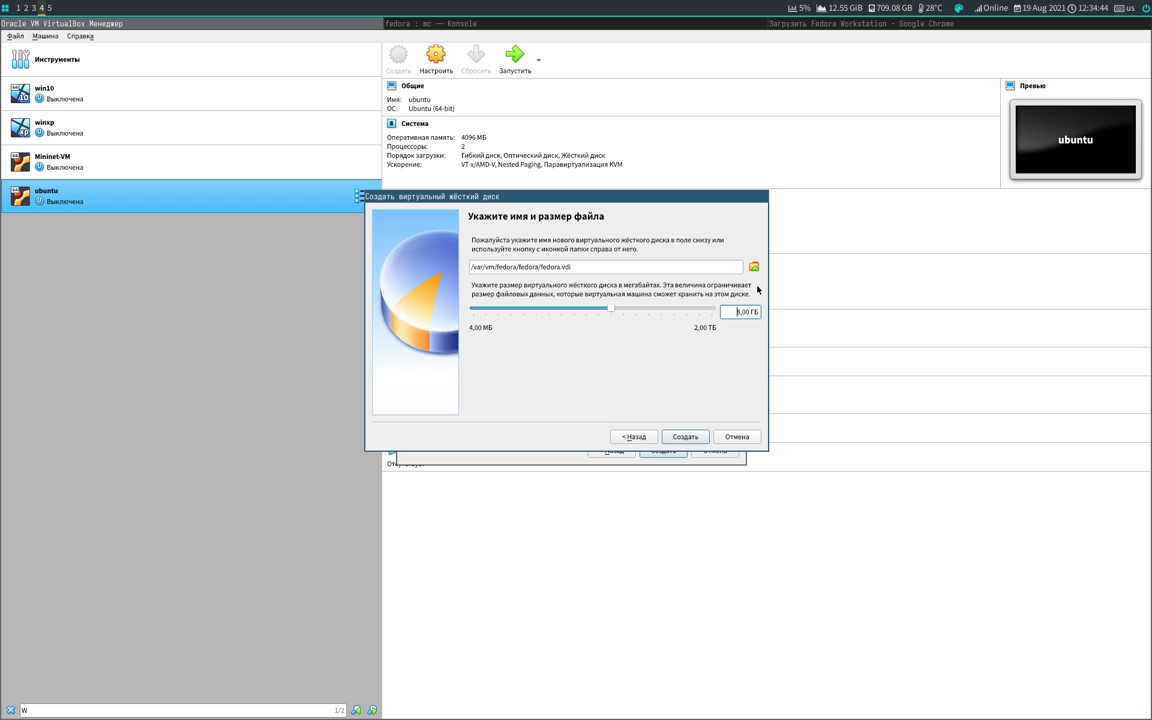
type("0")
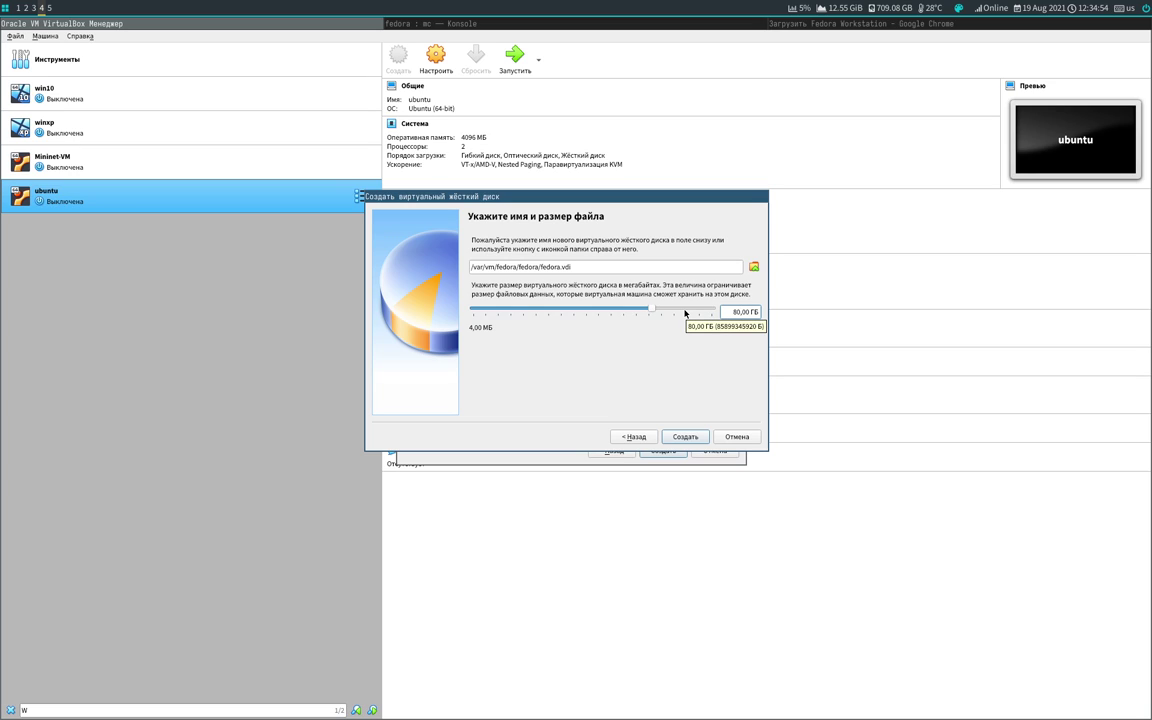
left_click(686, 436)
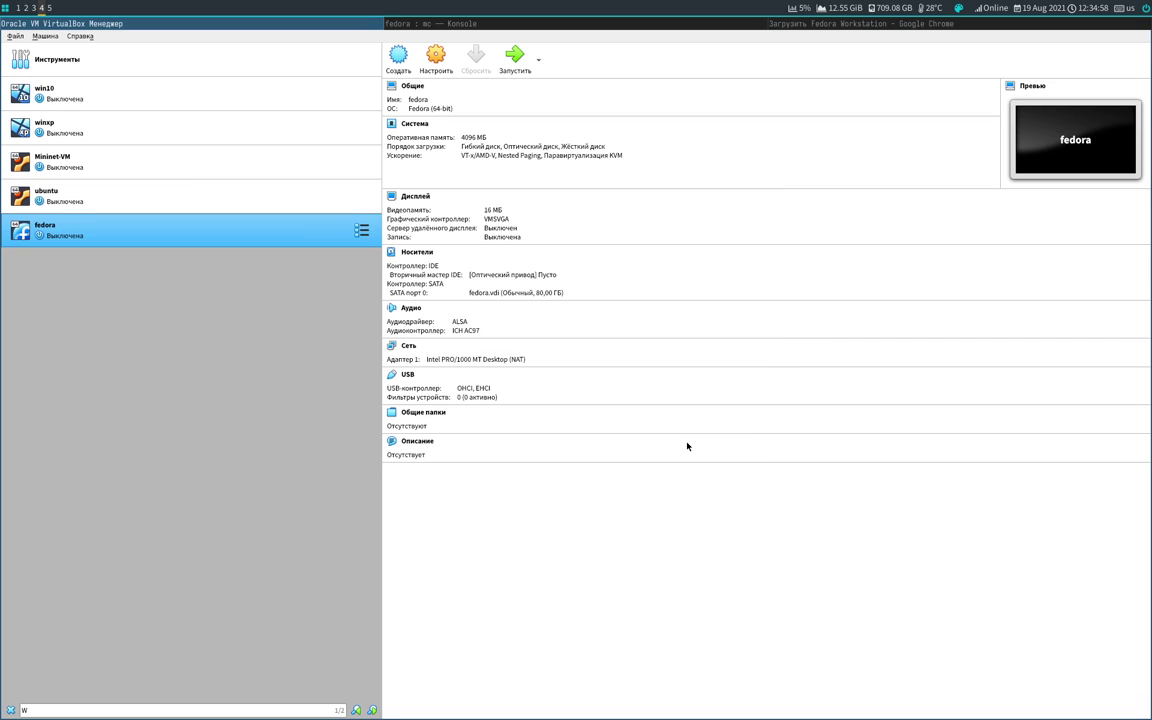
In the fedora machine's settings, set both the shared clipboard and Drag'n'Drop to bidirectional (Двунаправленный).
left_click(423, 63)
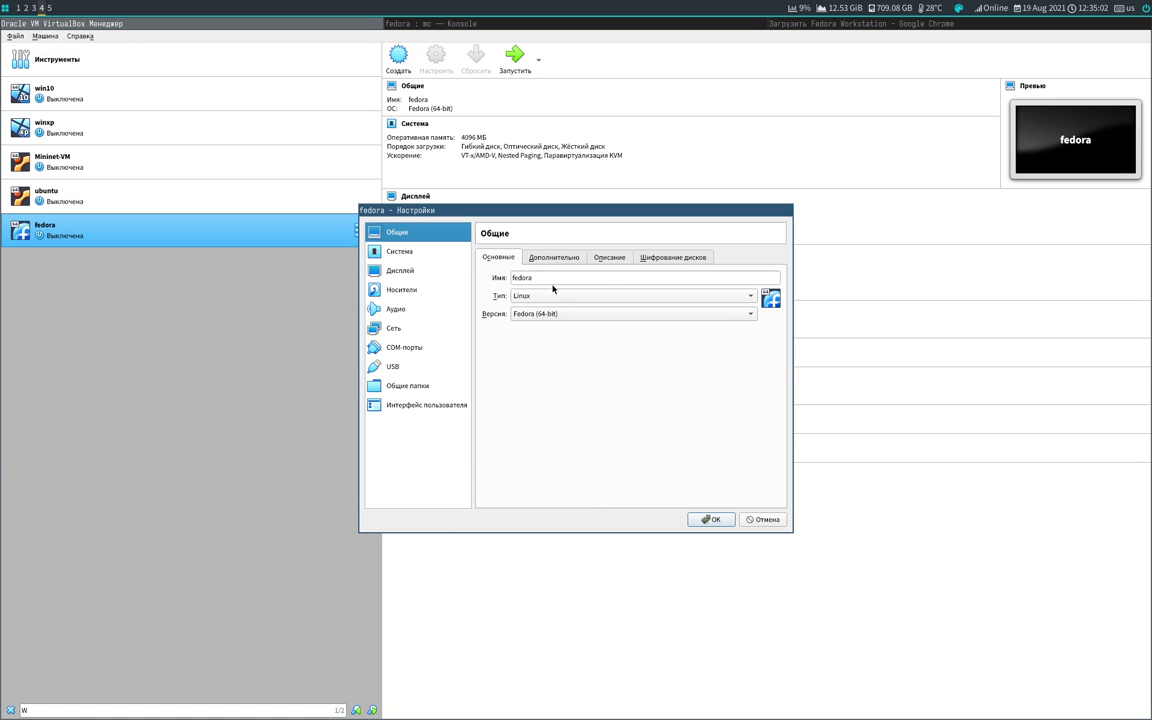
left_click(553, 257)
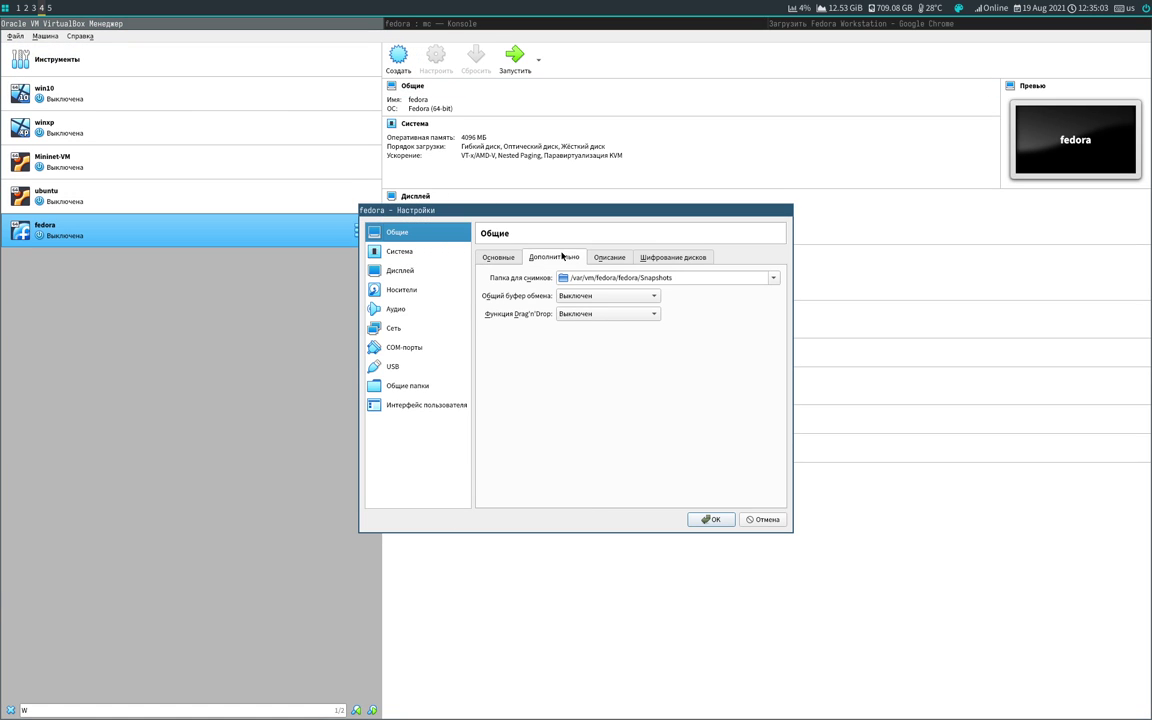
left_click(603, 297)
left_click(612, 339)
left_click(610, 313)
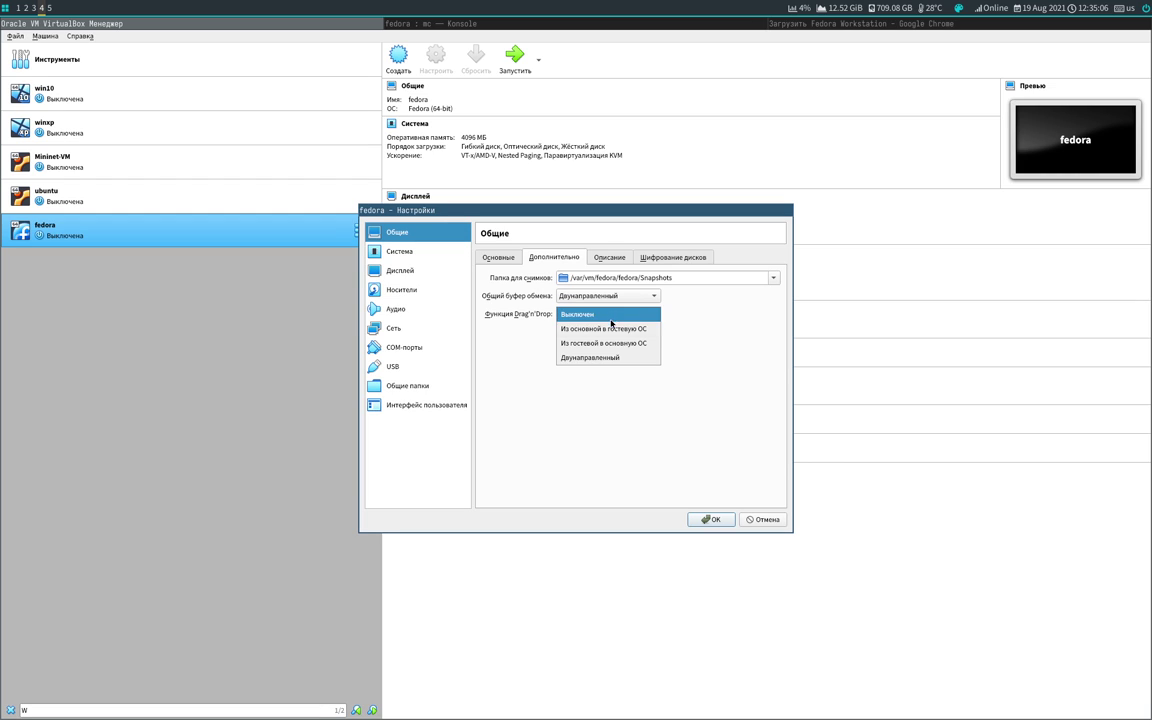
left_click(612, 358)
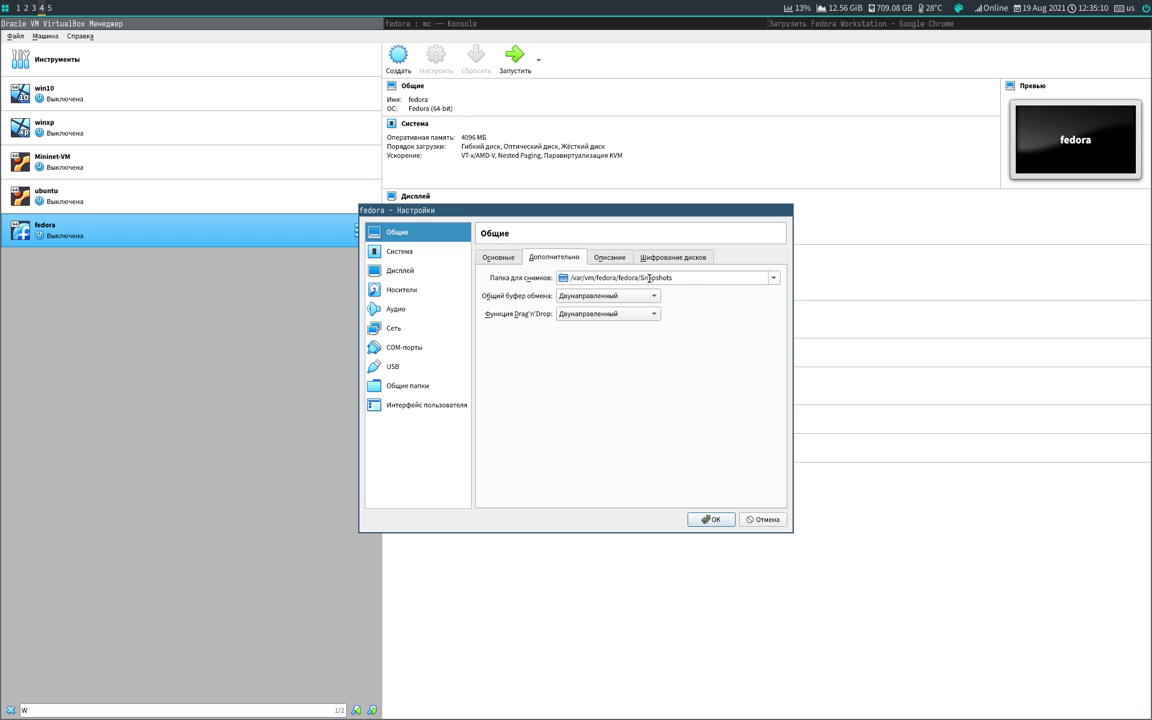
Set the machine's processor count to 2 and check its acceleration settings.
left_click(409, 254)
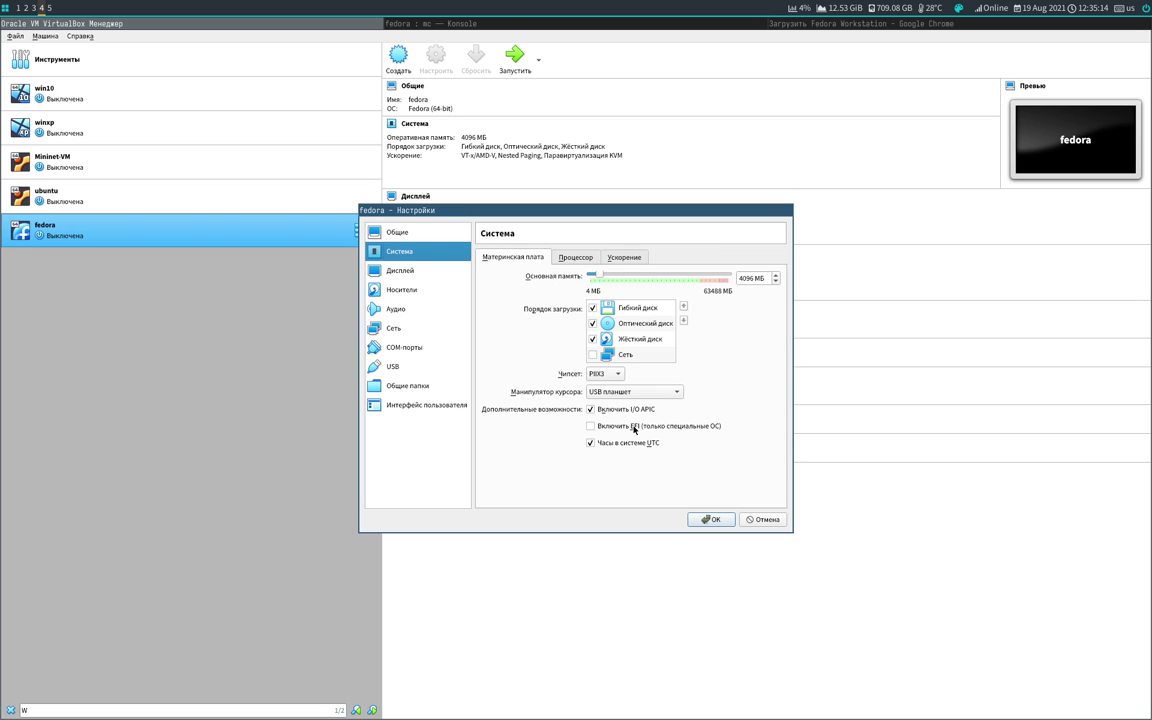
left_click(576, 257)
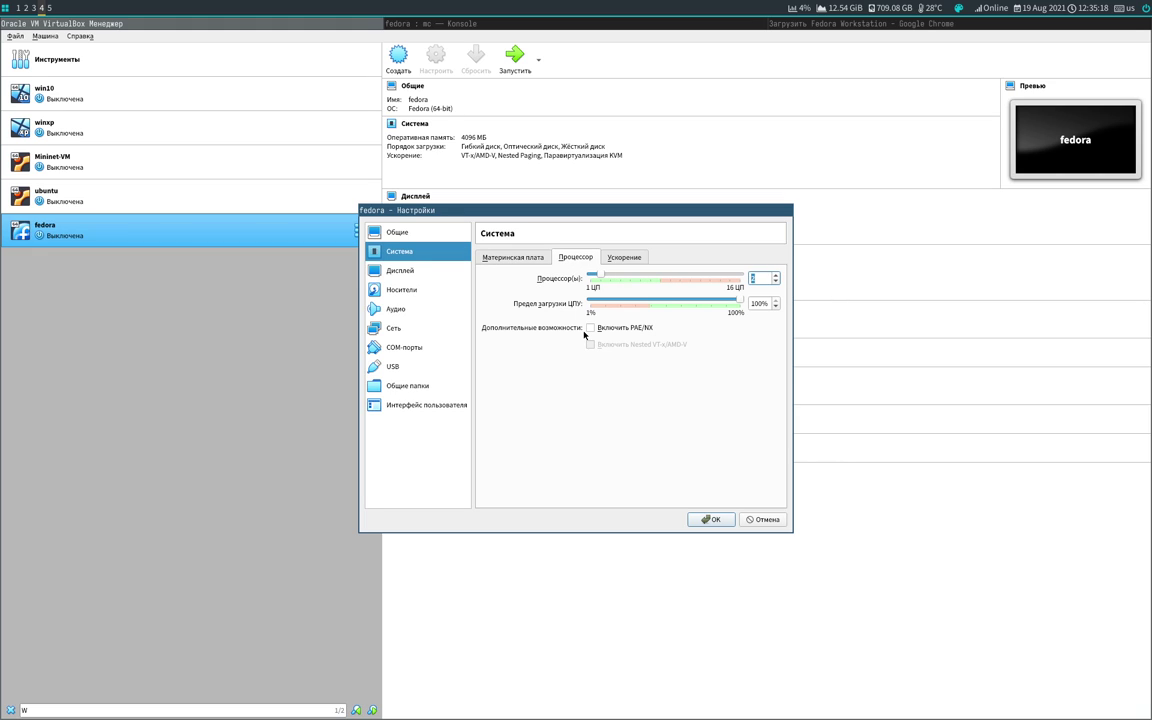
left_click(622, 258)
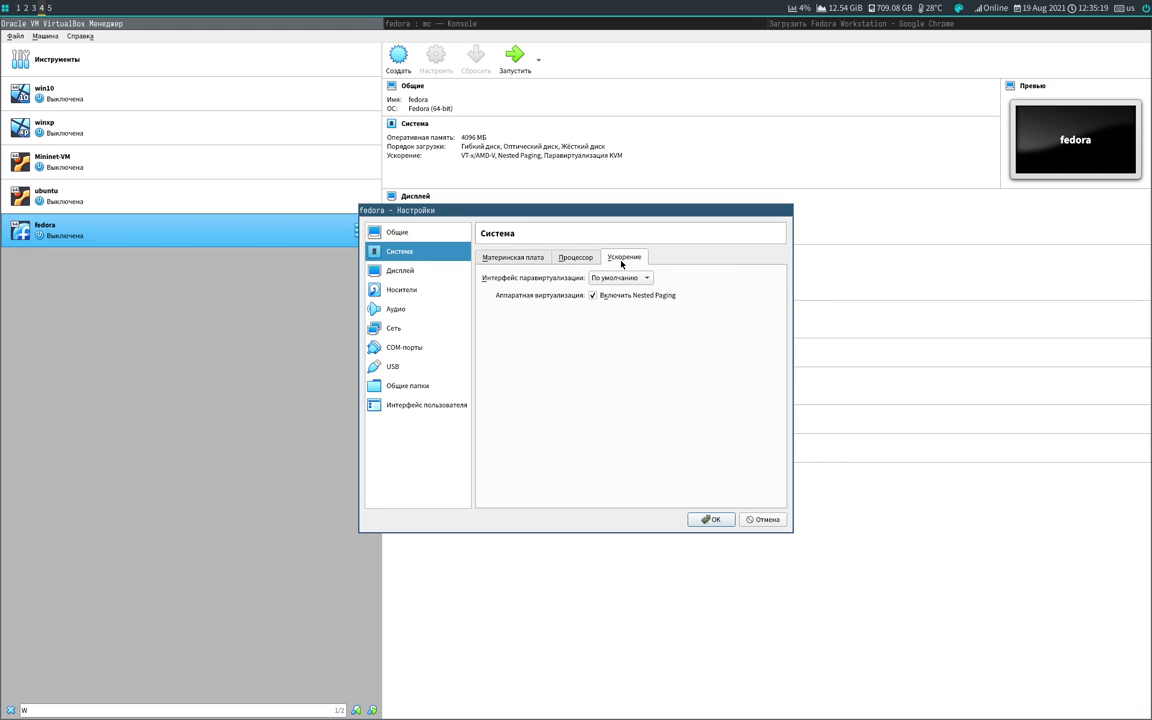
Enable 3D acceleration for the machine's display and check the remote access and recording settings.
left_click(400, 270)
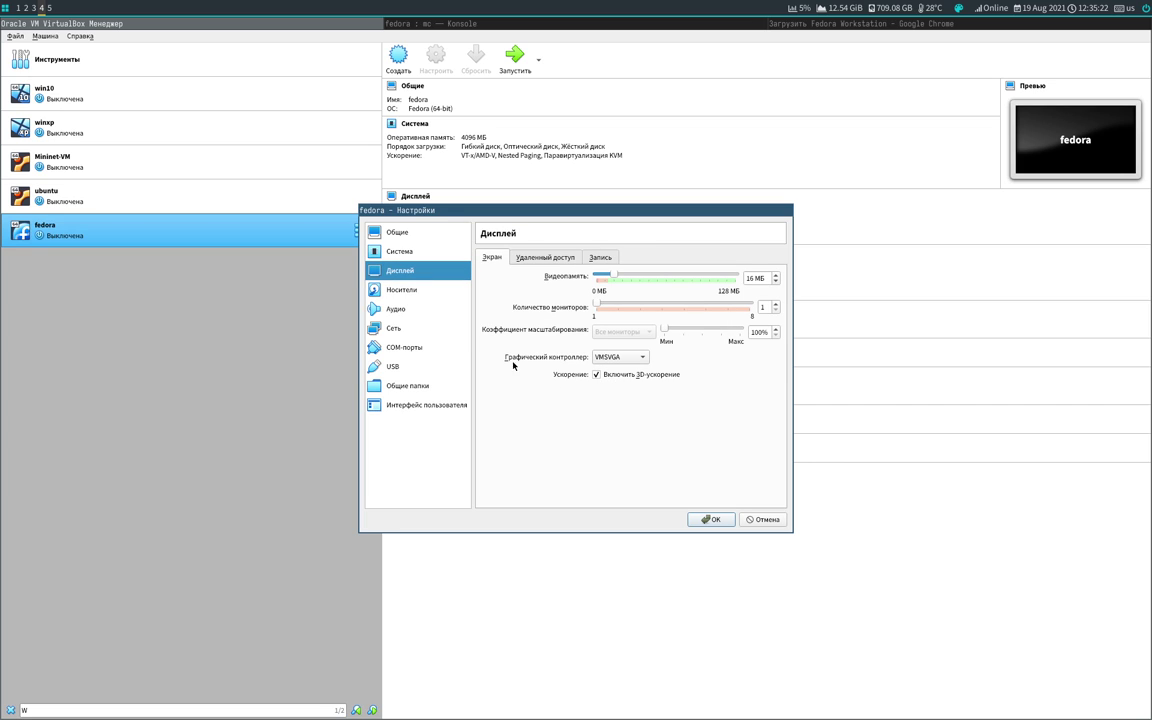
left_click(532, 259)
left_click(598, 258)
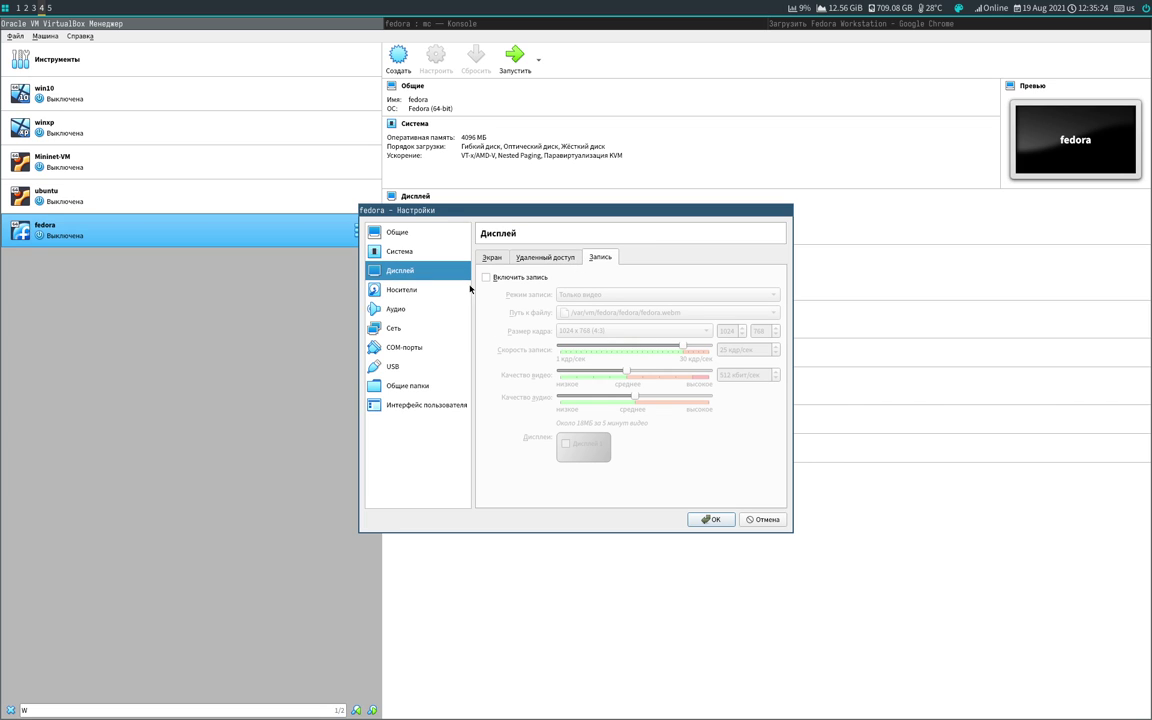
Open the fedora machine's storage settings and select the empty optical drive on the IDE controller.
left_click(402, 290)
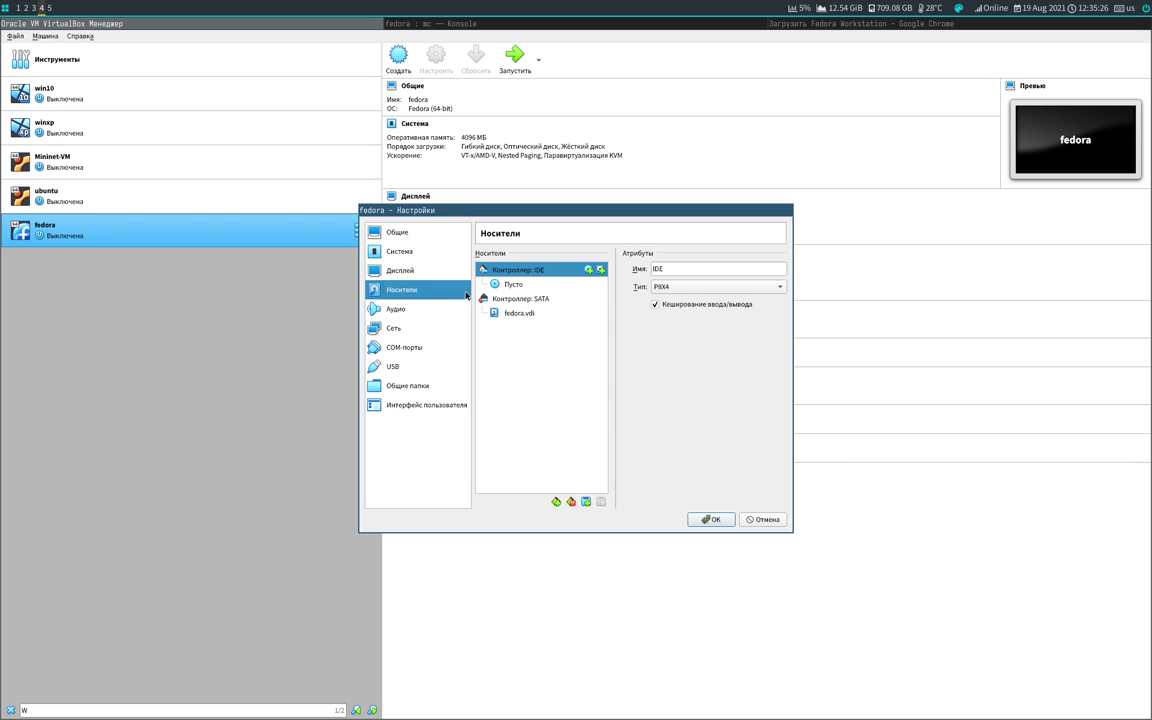
left_click(532, 286)
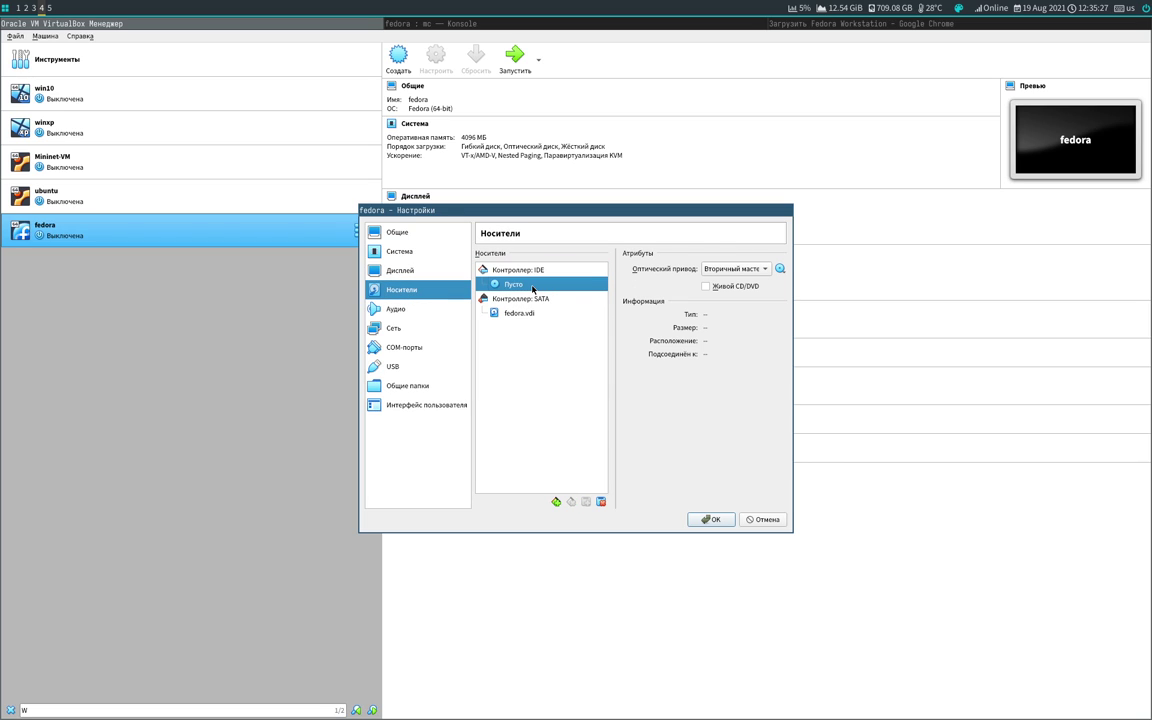
left_click(780, 269)
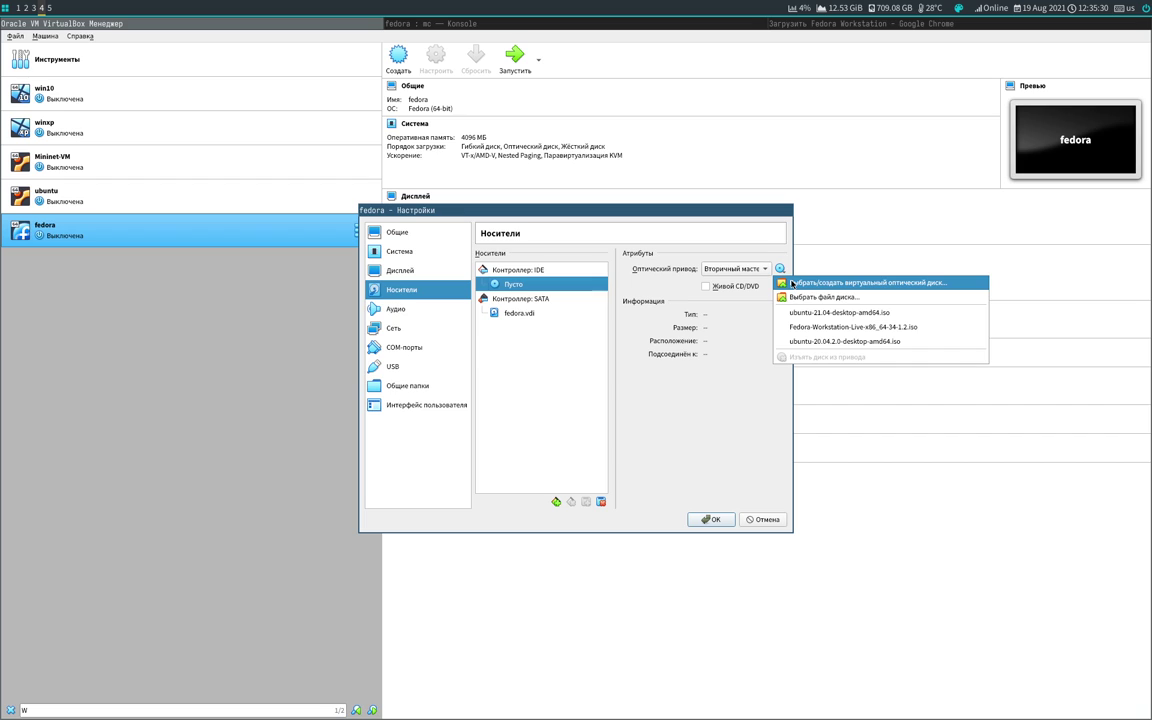
left_click(800, 283)
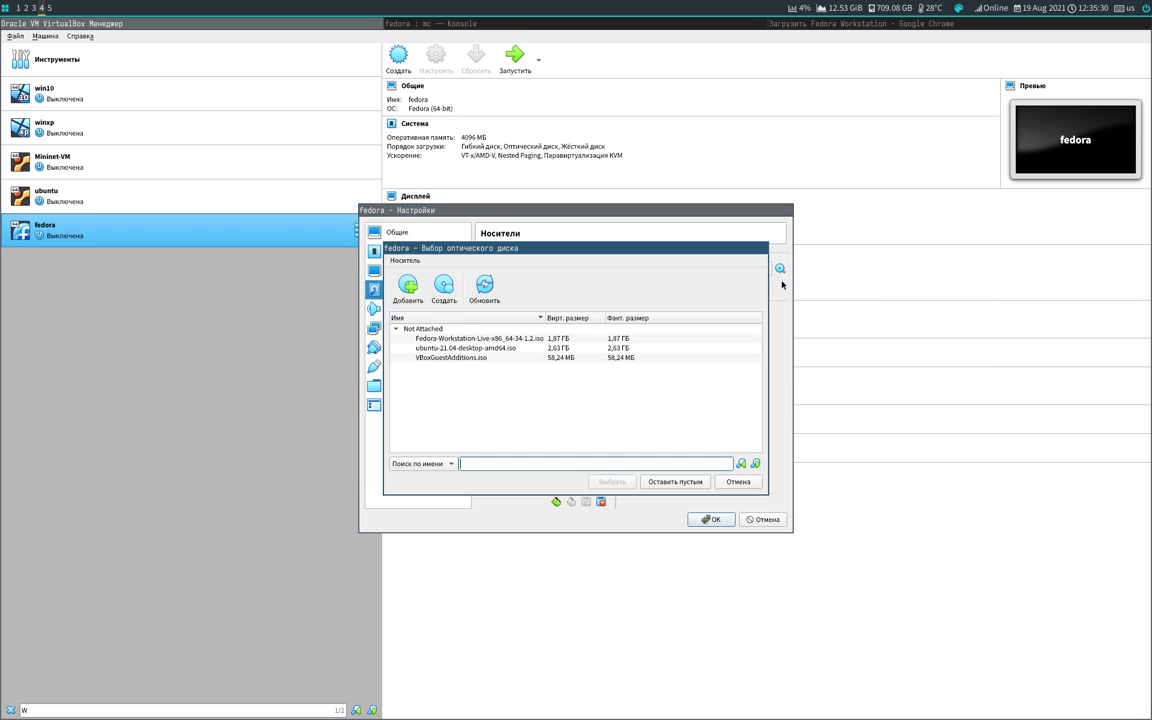
left_click(738, 481)
Attach the disk file Fedora-Workstation-Live-x86_64-34-1.2.iso from /var/vm/fedora to the empty optical drive.
left_click(780, 269)
left_click(822, 297)
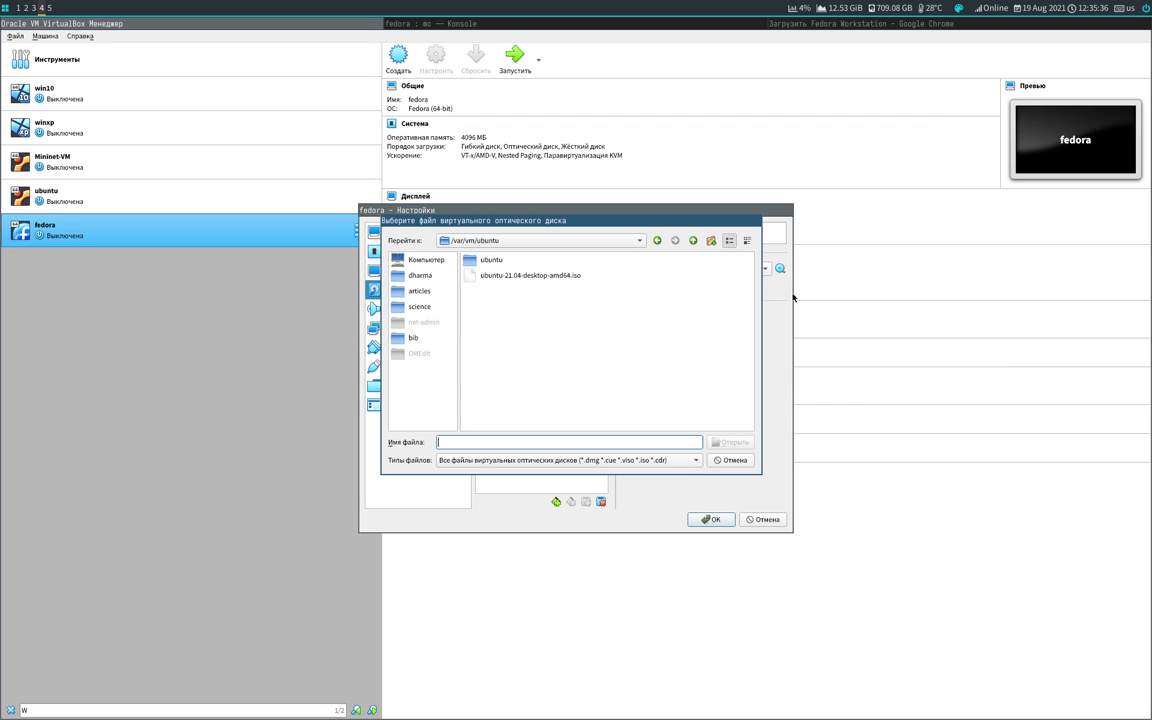
left_click(693, 240)
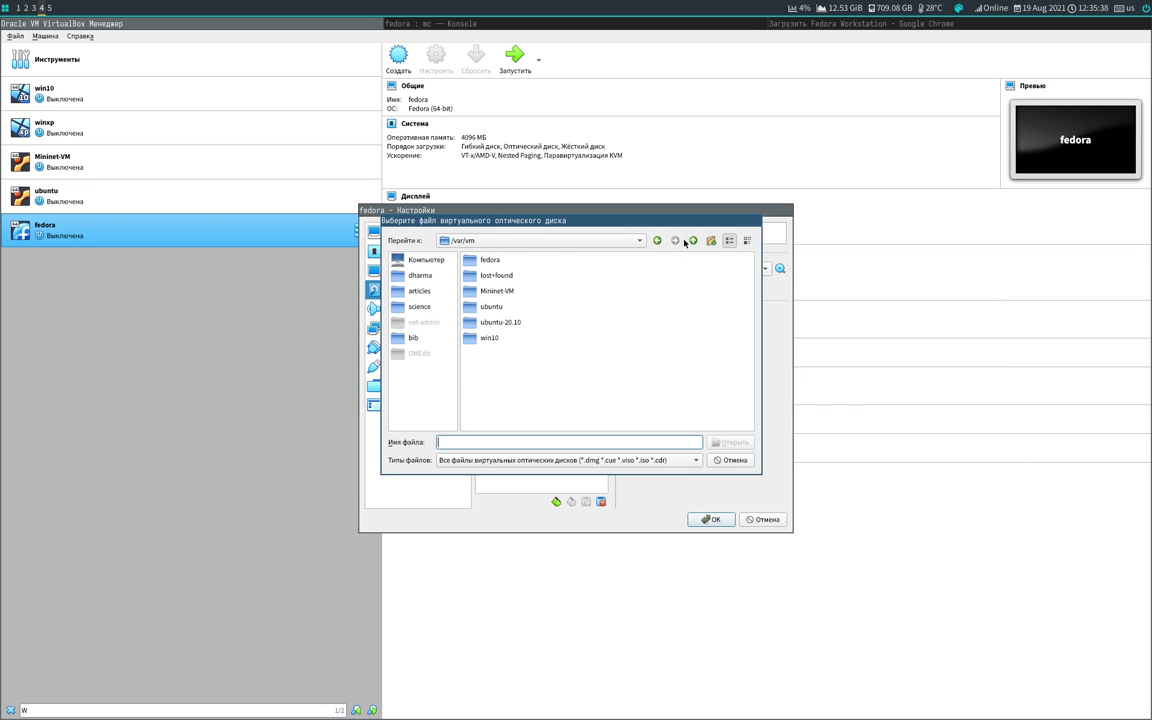
left_click(497, 262)
double_click(497, 262)
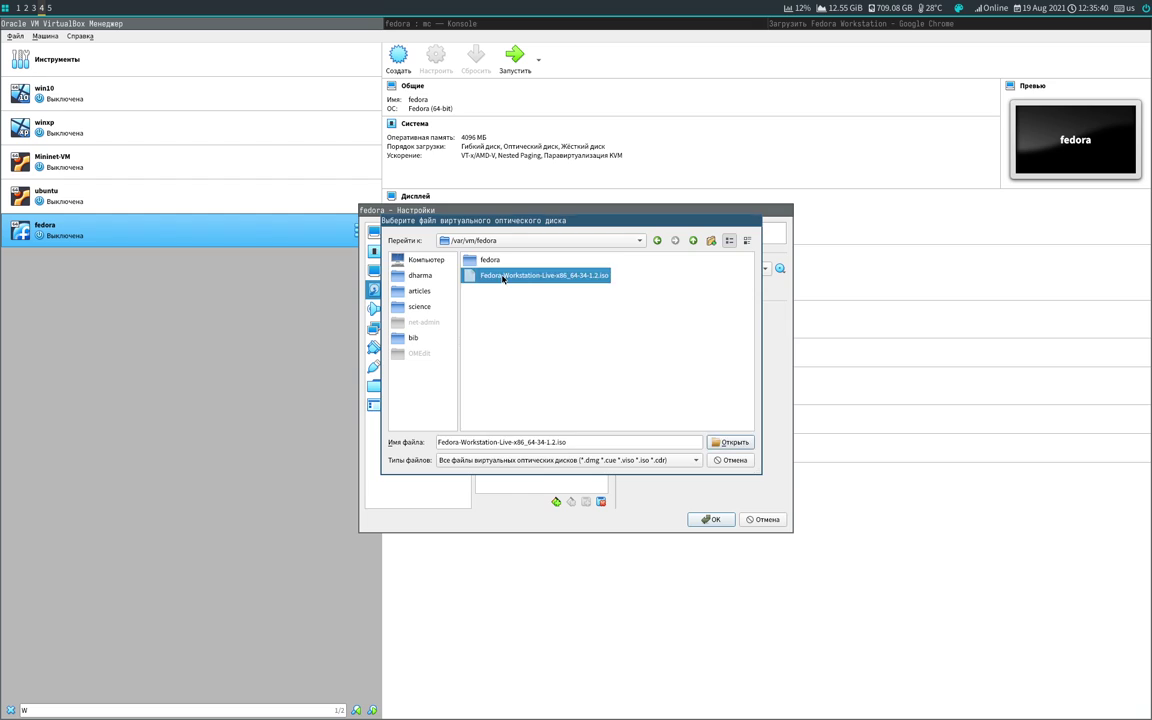
double_click(505, 275)
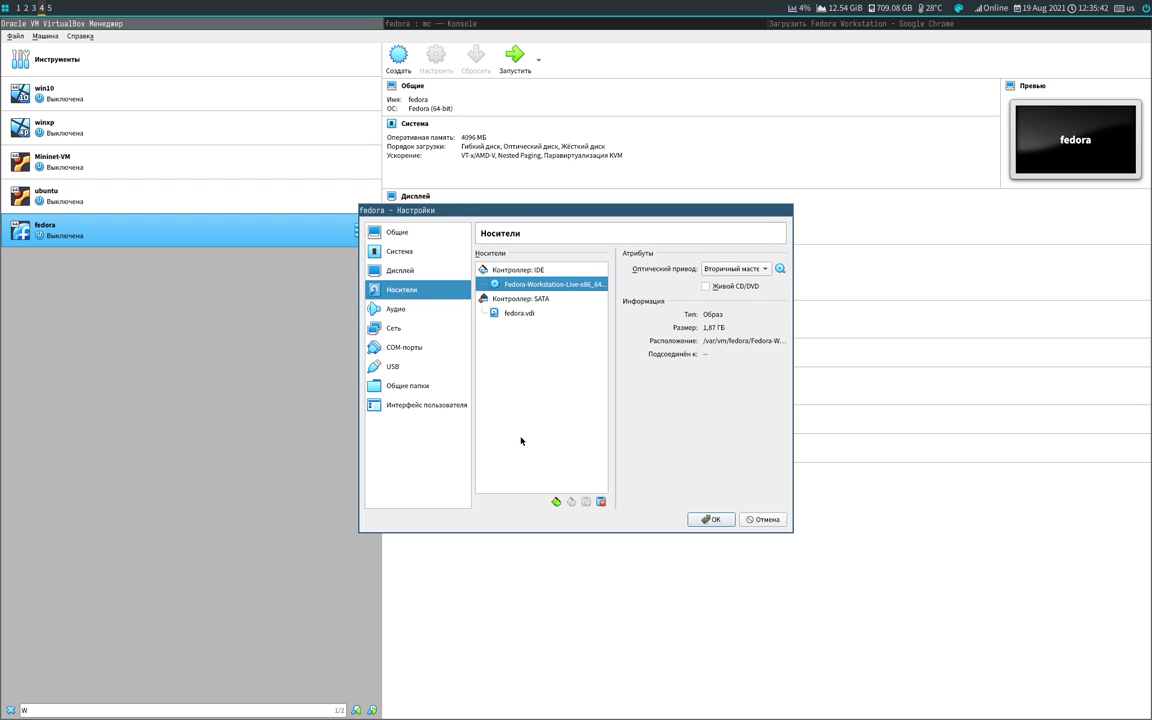
Check the audio, network, COM port, USB, shared folder and user interface settings, and save the machine's configuration.
left_click(414, 316)
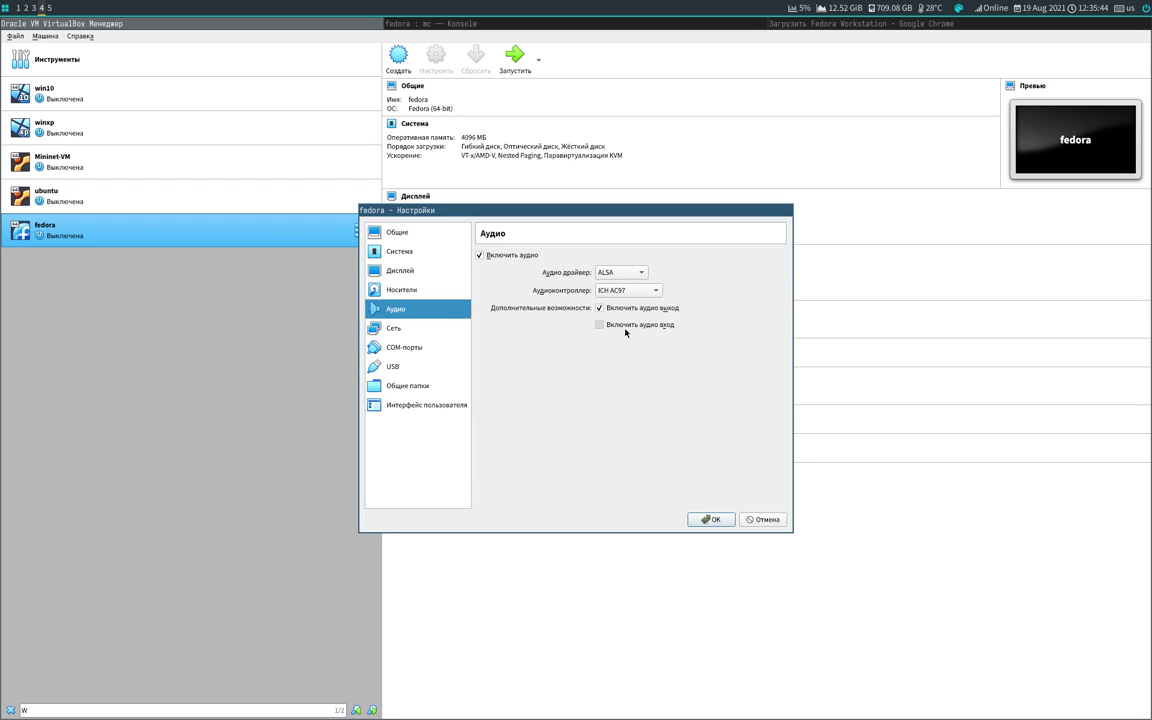
left_click(403, 330)
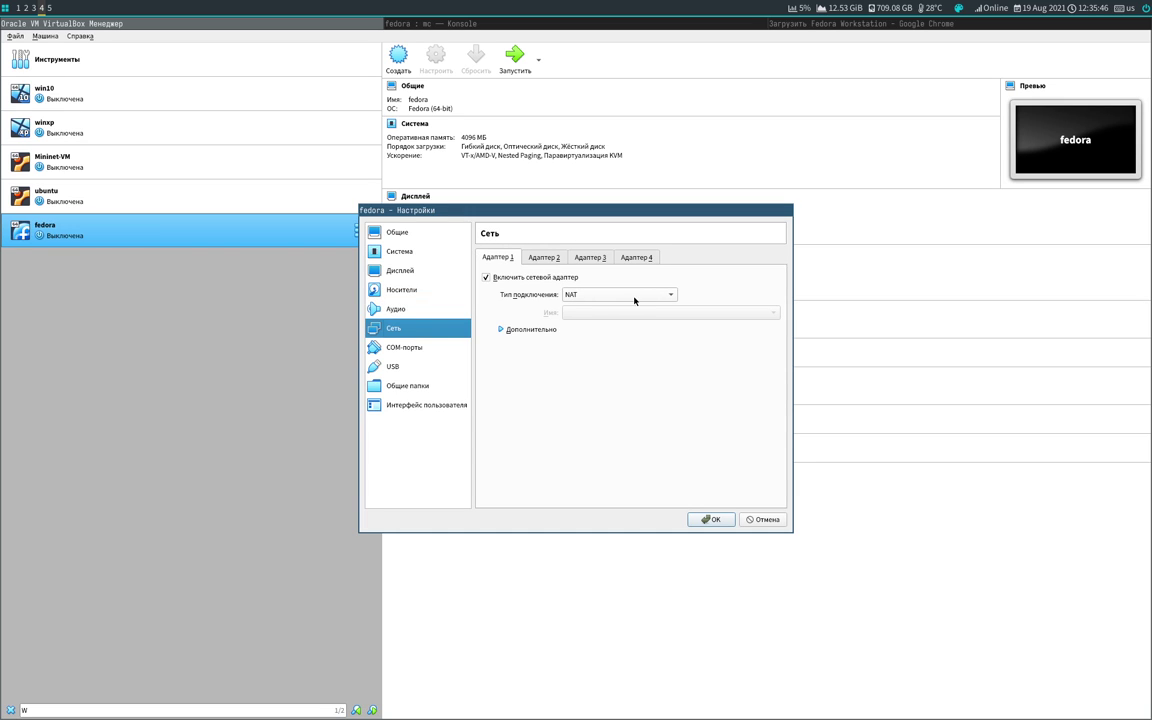
left_click(420, 348)
left_click(421, 366)
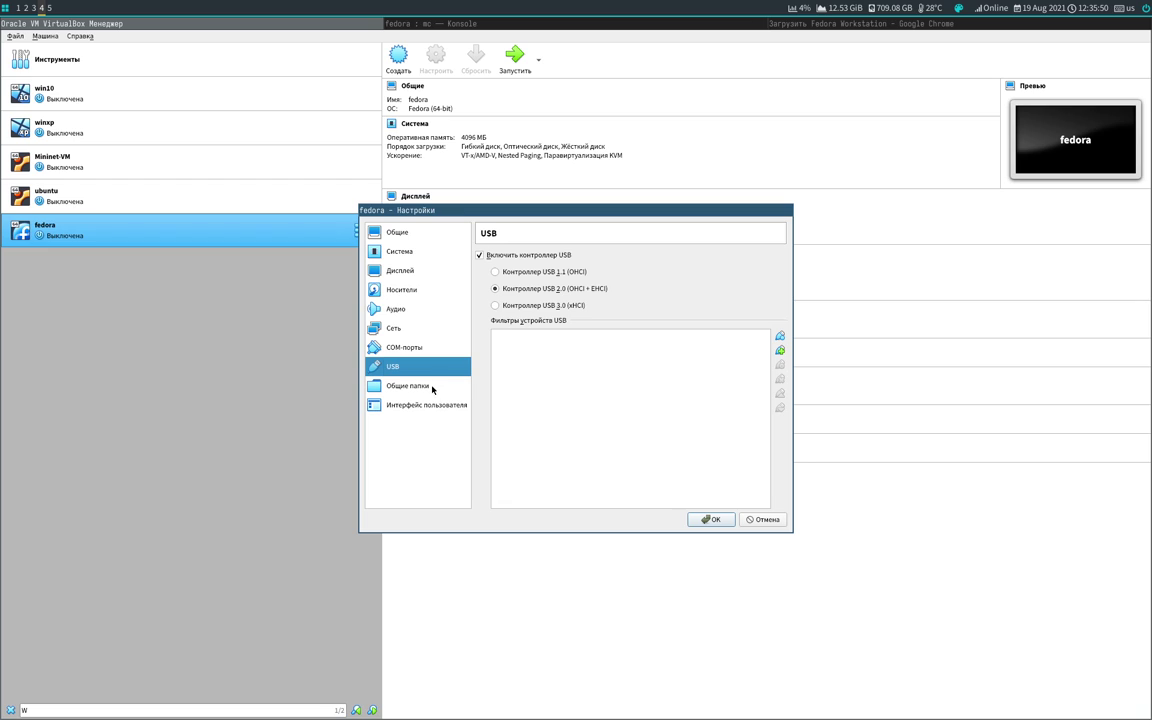
left_click(432, 388)
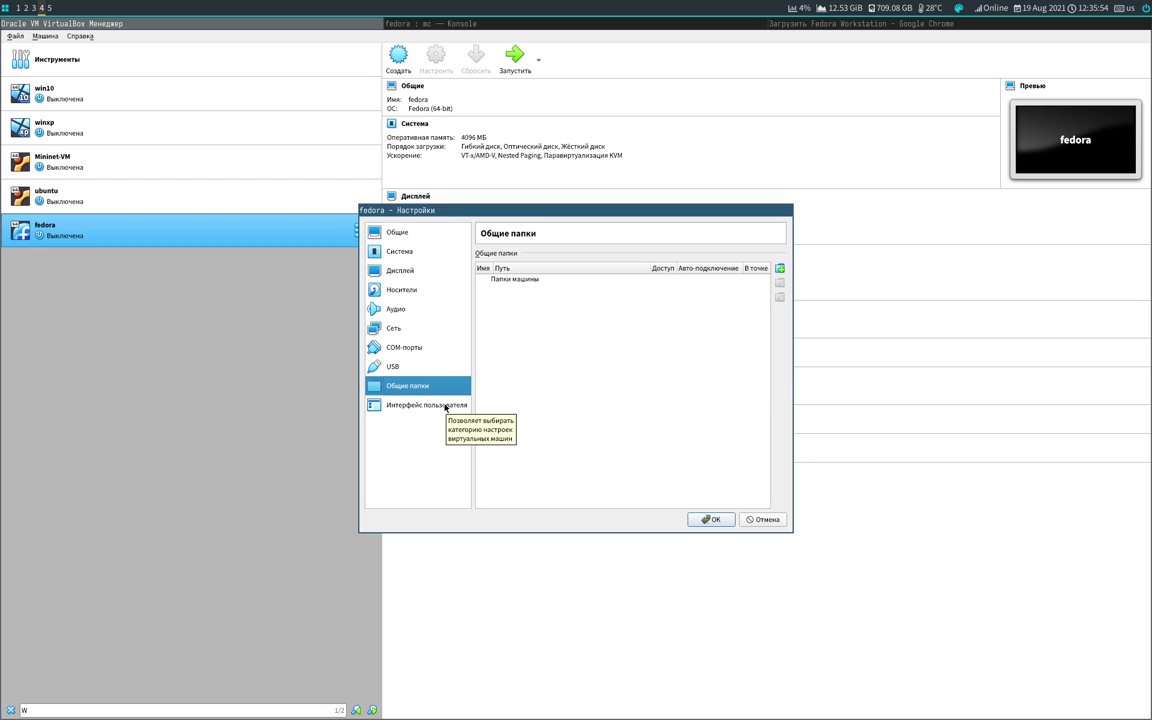
left_click(446, 405)
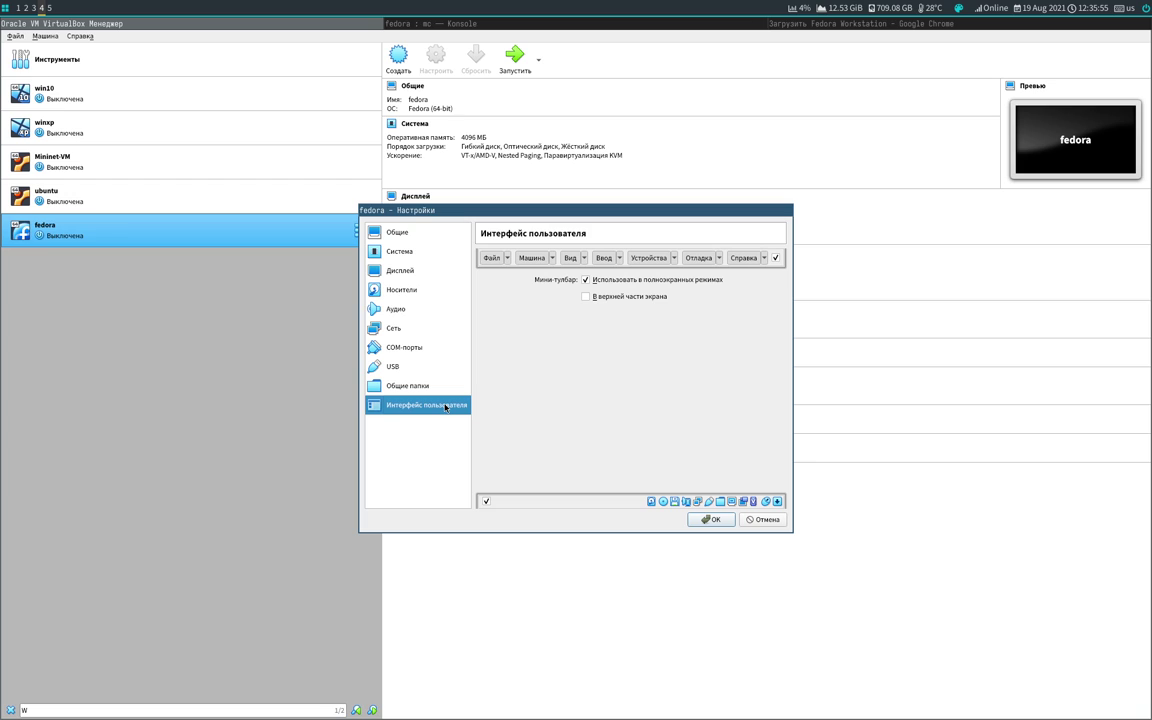
left_click(708, 520)
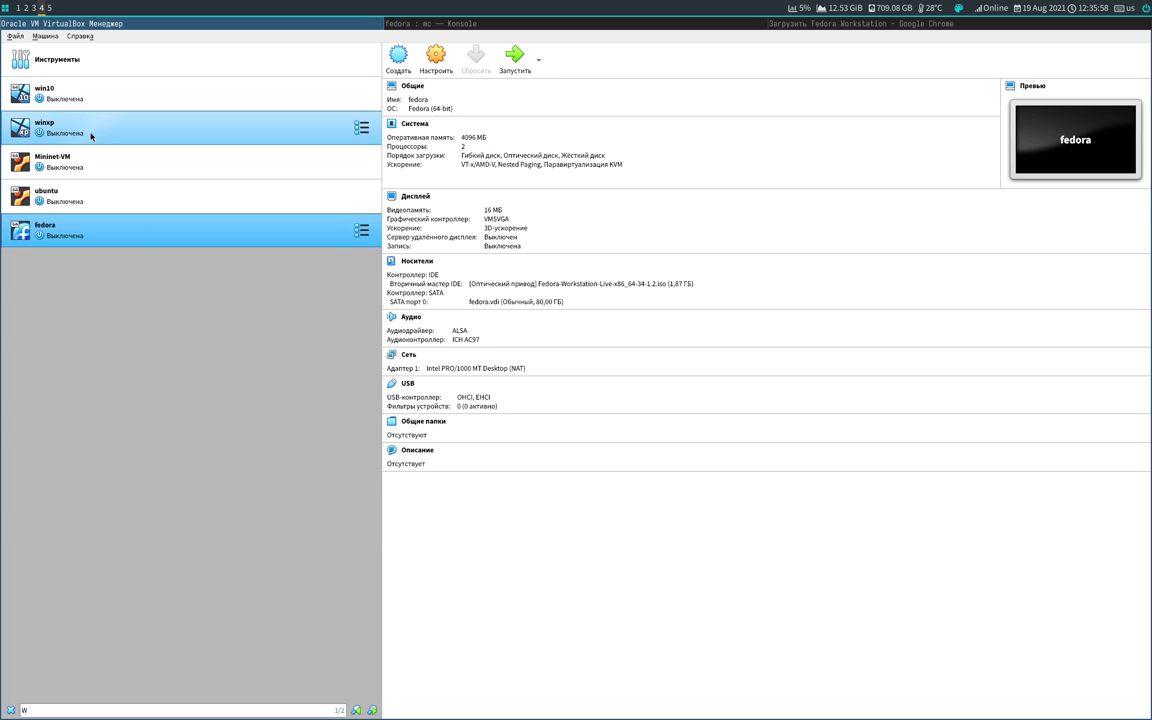
Check the host key combination for virtual machines in VirtualBox's global input preferences.
left_click(6, 36)
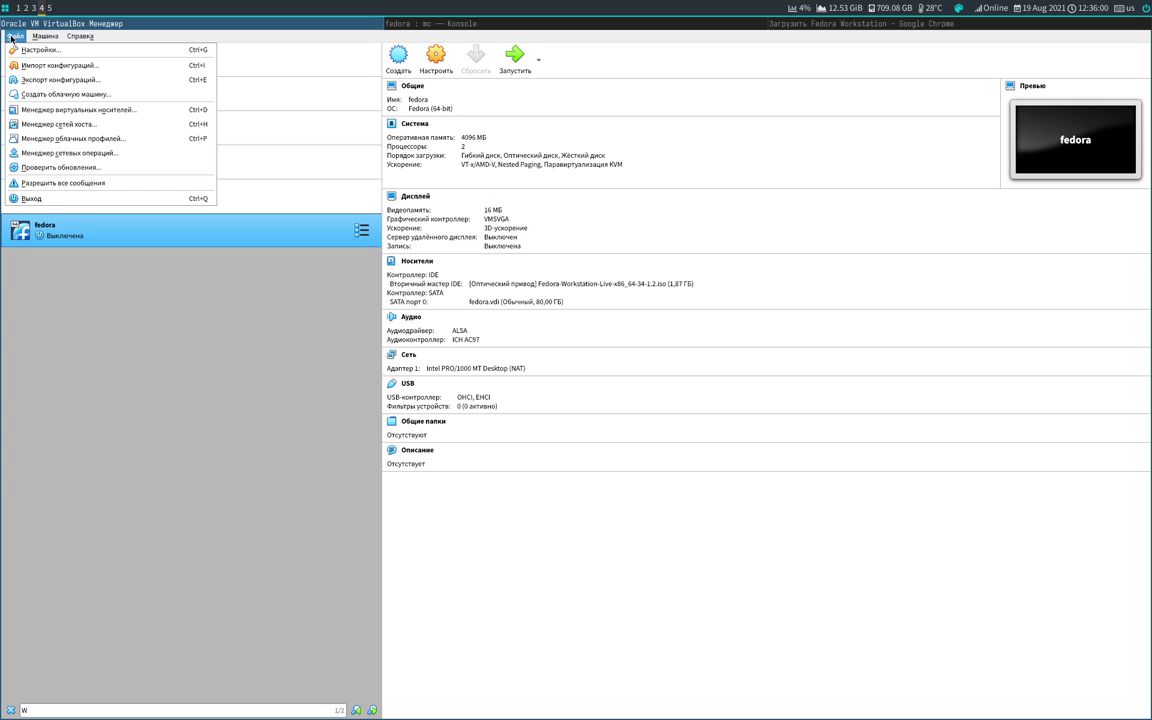
left_click(37, 50)
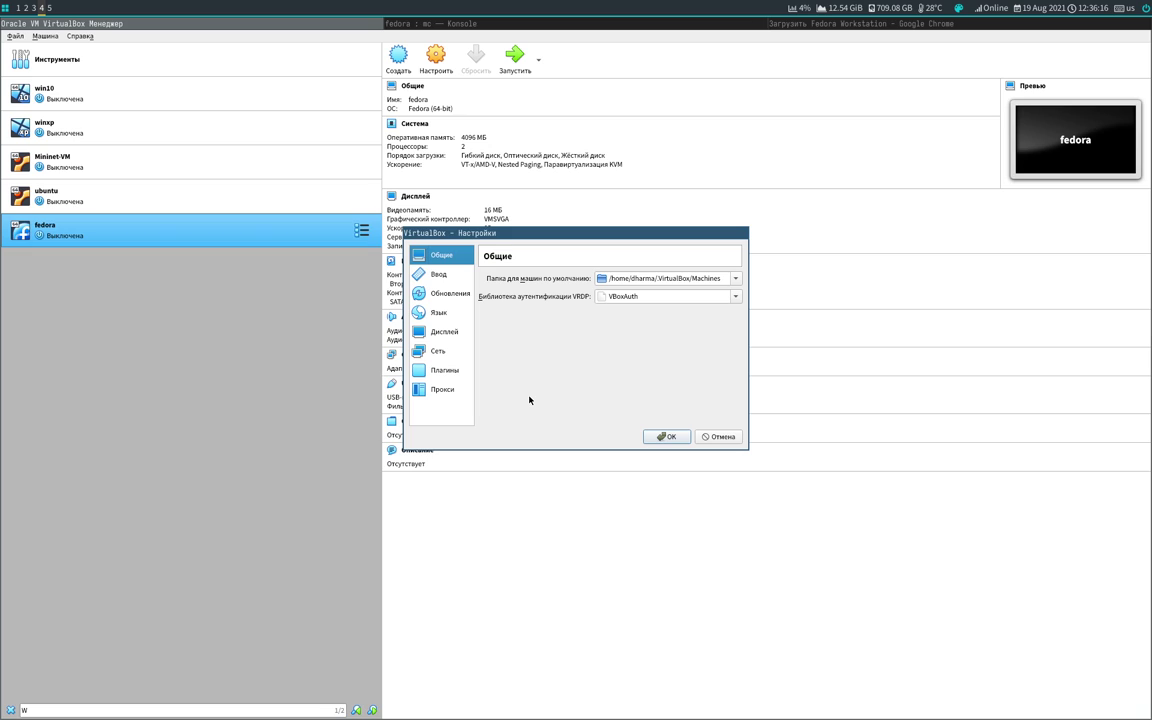
left_click(440, 274)
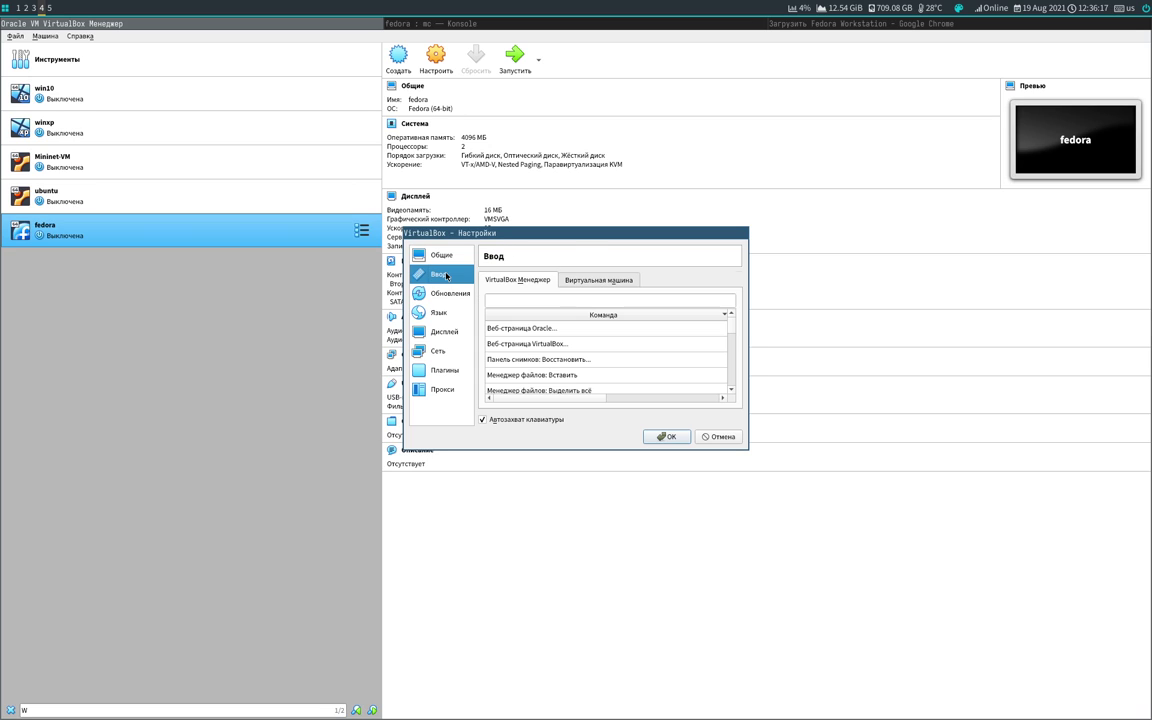
left_click(595, 282)
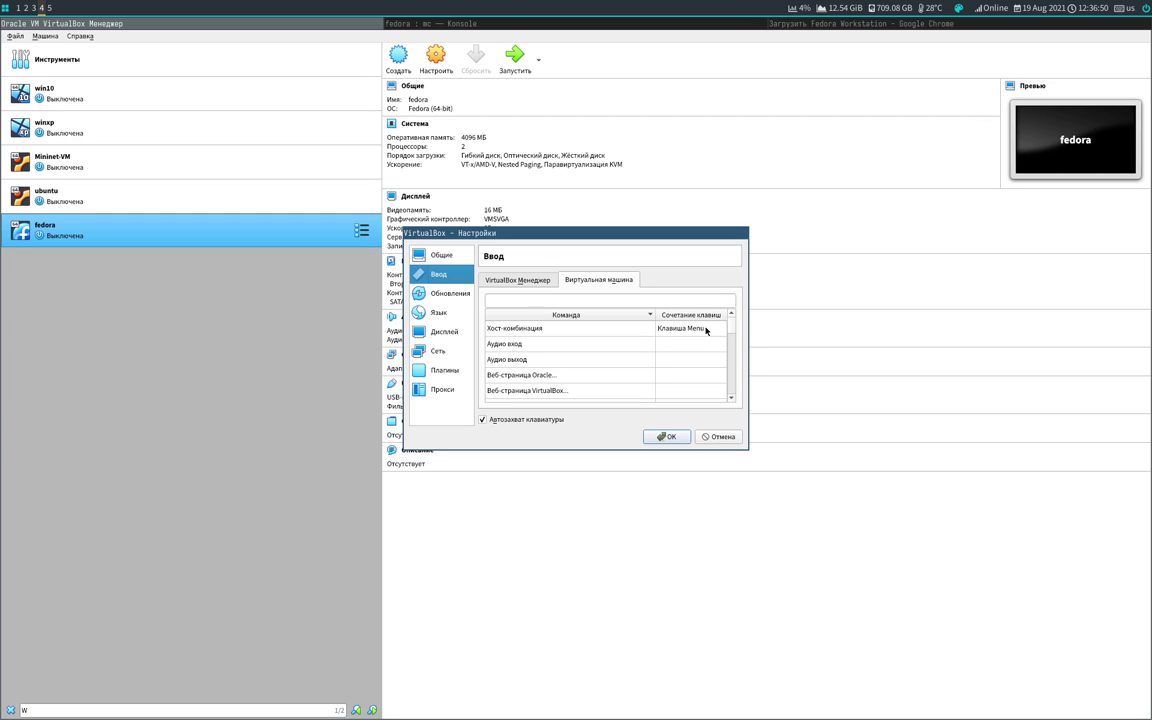
left_click(668, 437)
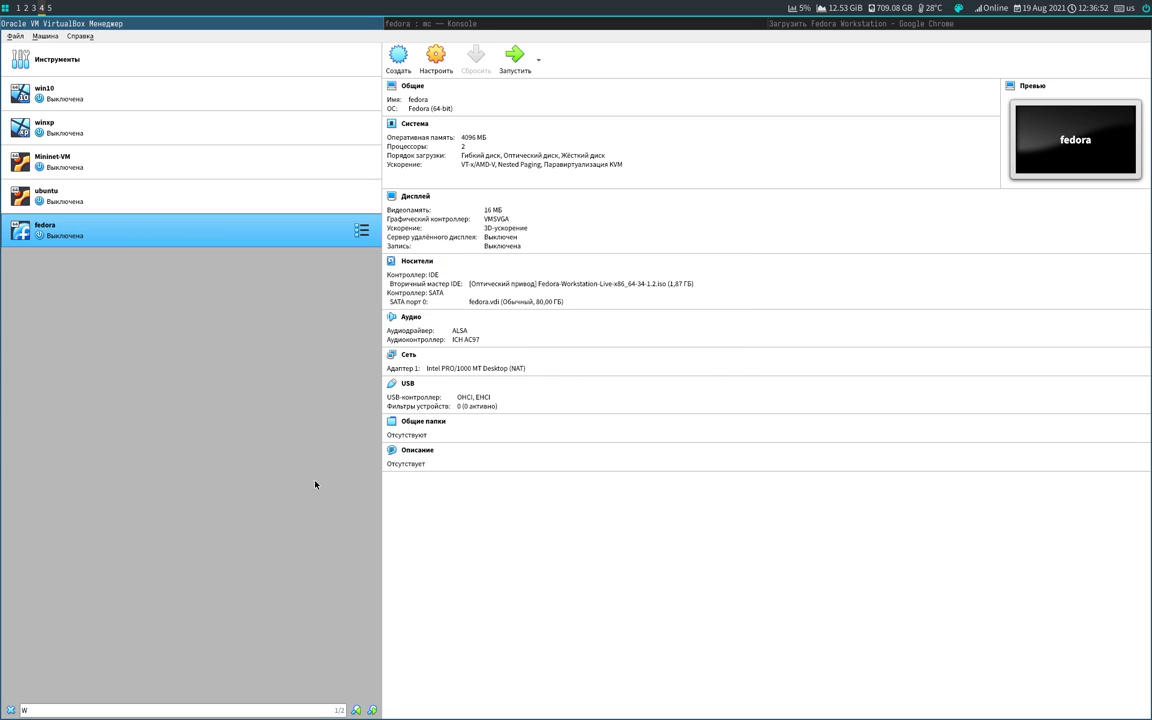
Start the fedora machine and boot it with the Start Fedora-Workstation-Live 34 option.
left_click(520, 60)
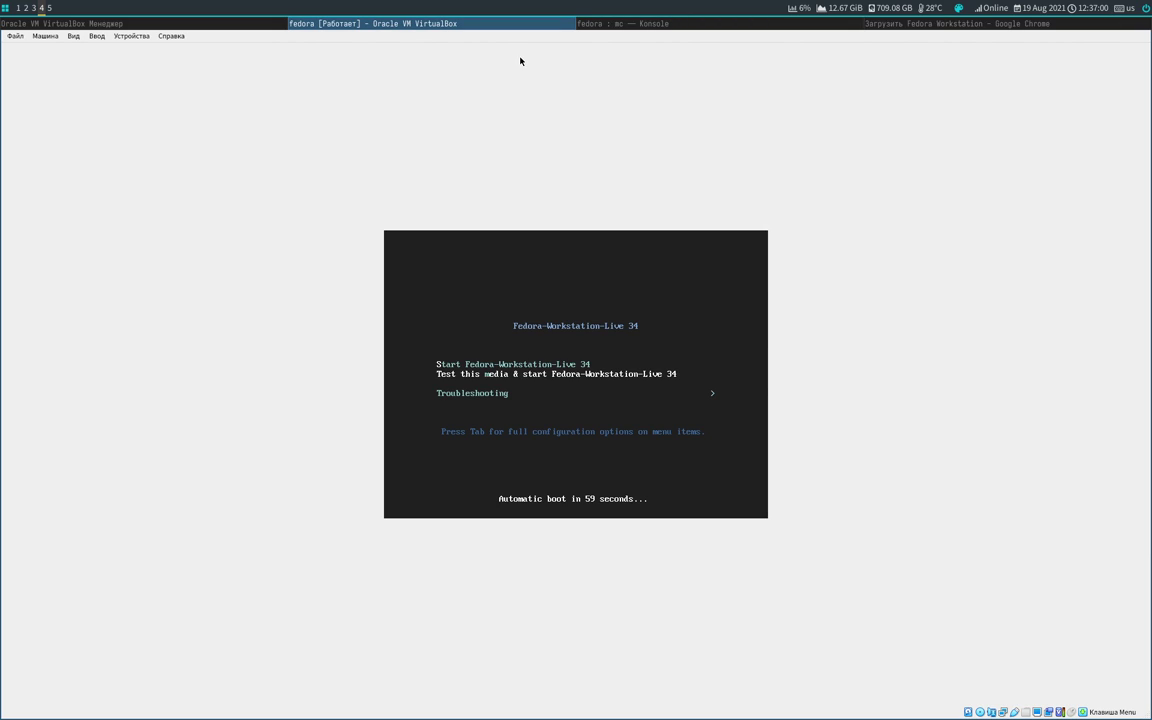
key("Up")
key("Down")
key("Up")
key("Return")
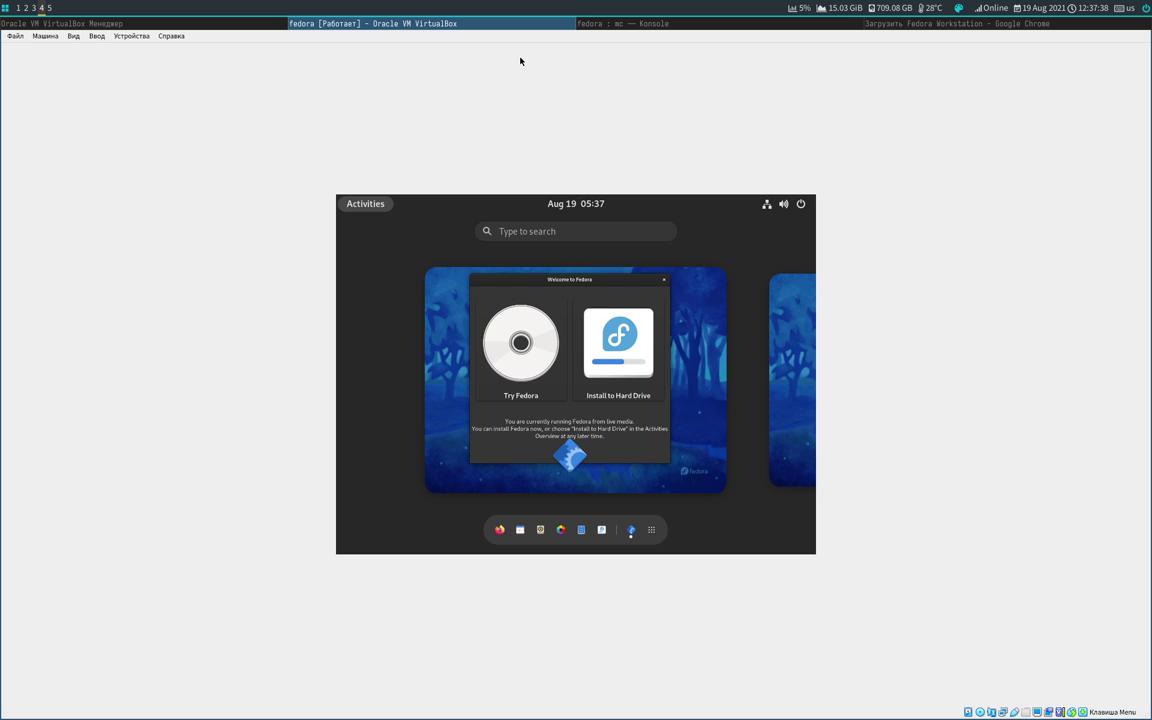
Launch the installation to the hard drive and continue with Русский (Россия) as the installer language.
left_click(613, 365)
left_click(613, 365)
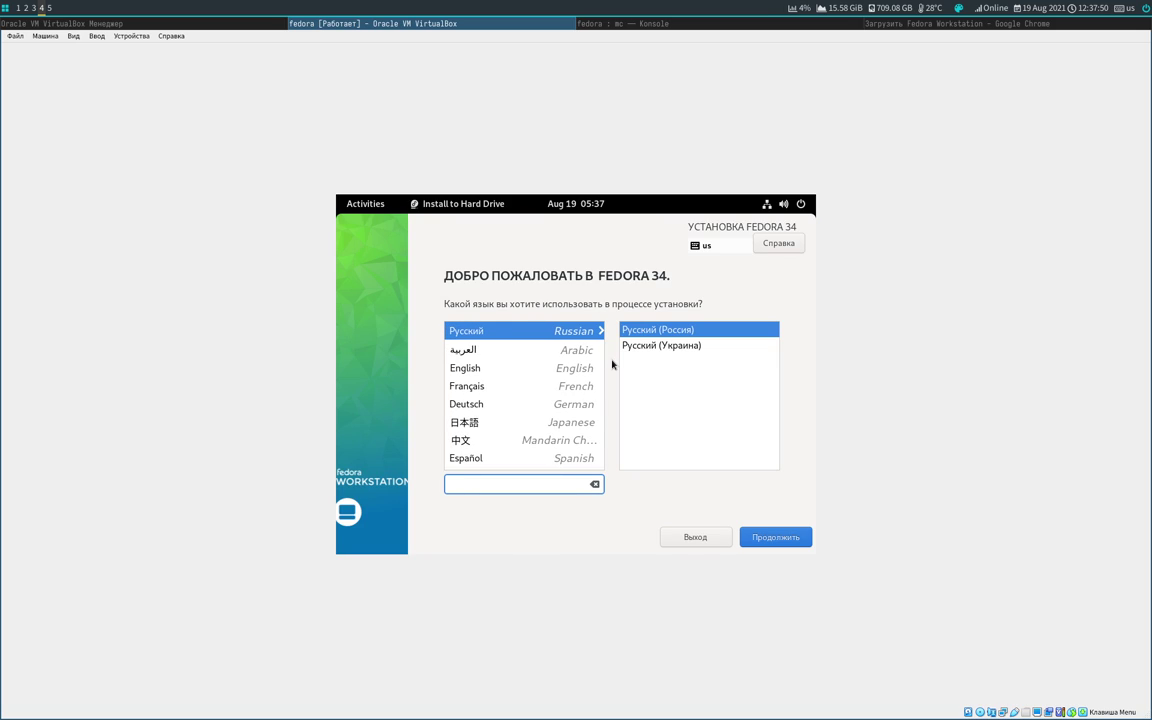
left_click(777, 539)
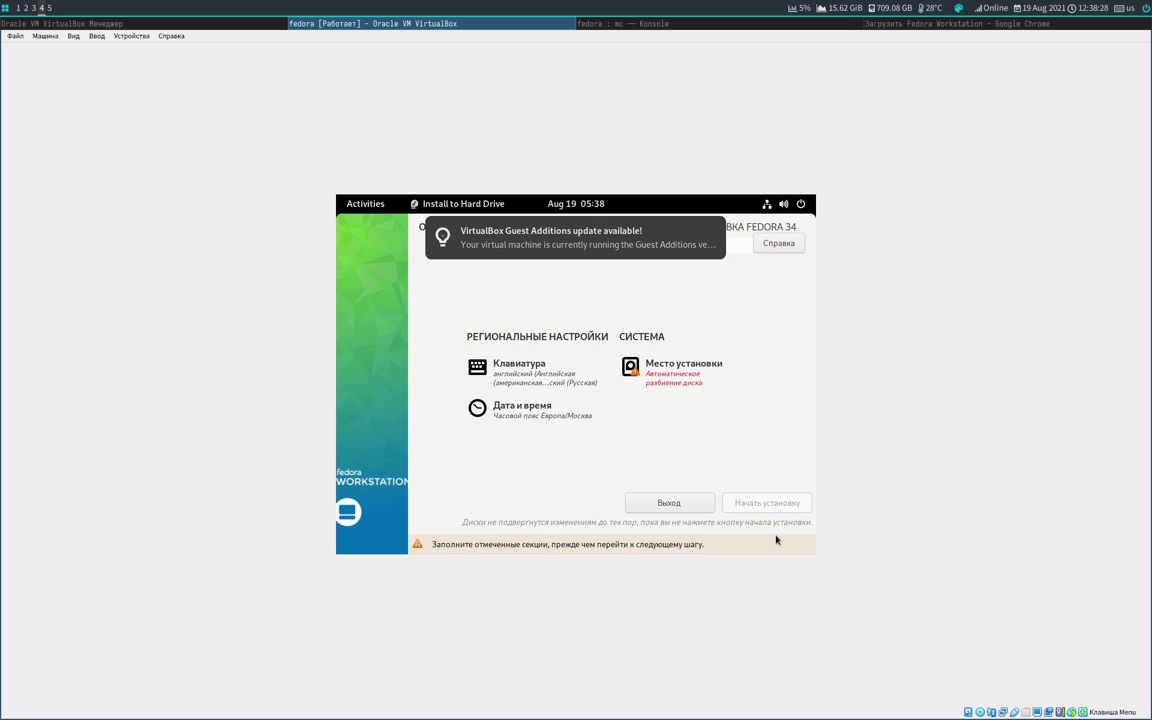
Accept automatic storage configuration on the ATA VBOX HARDDISK and start the Fedora installation.
left_click(616, 350)
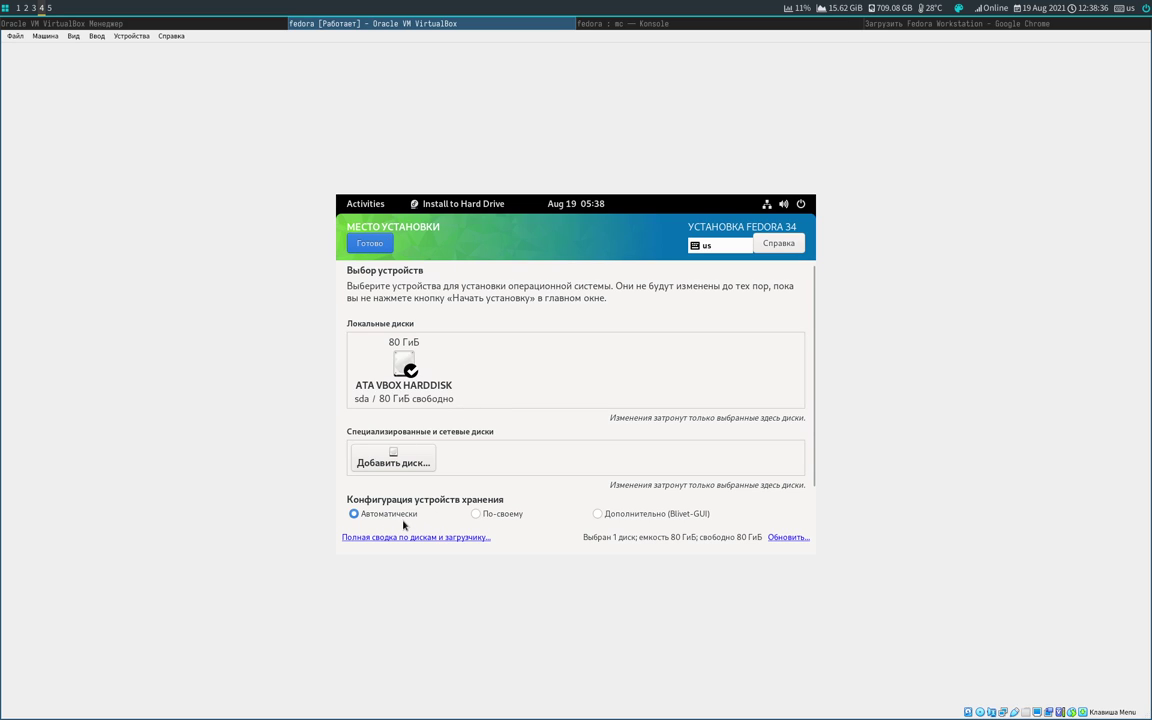
left_click(369, 246)
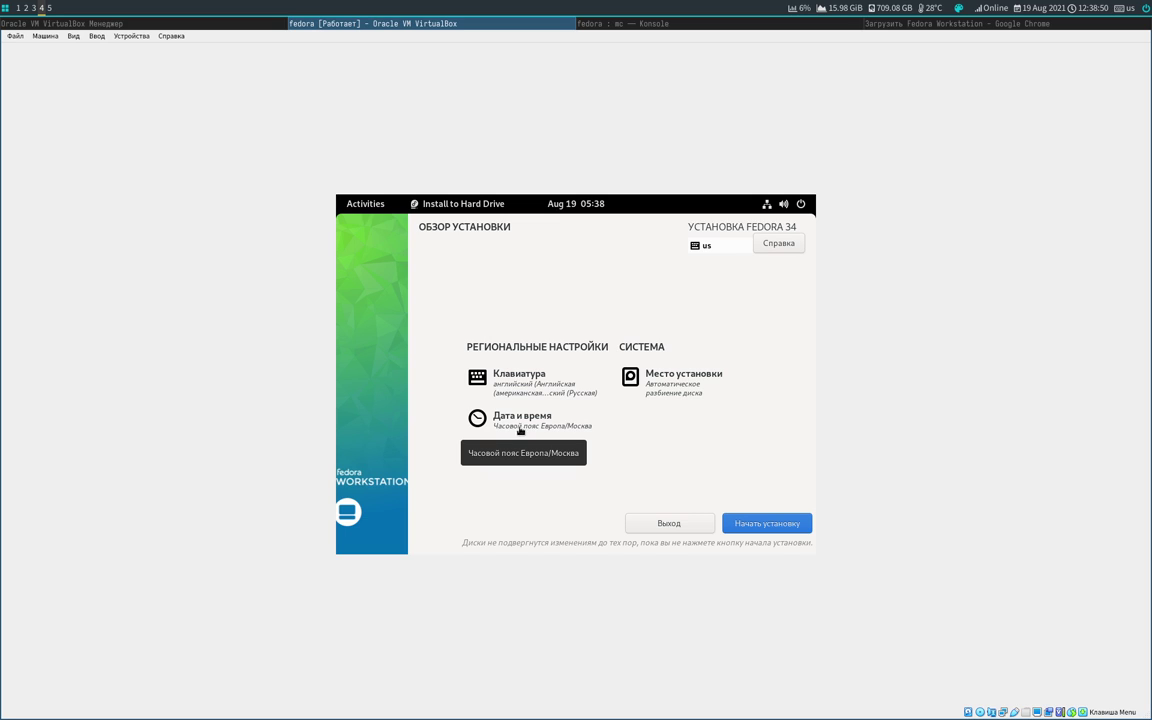
left_click(772, 524)
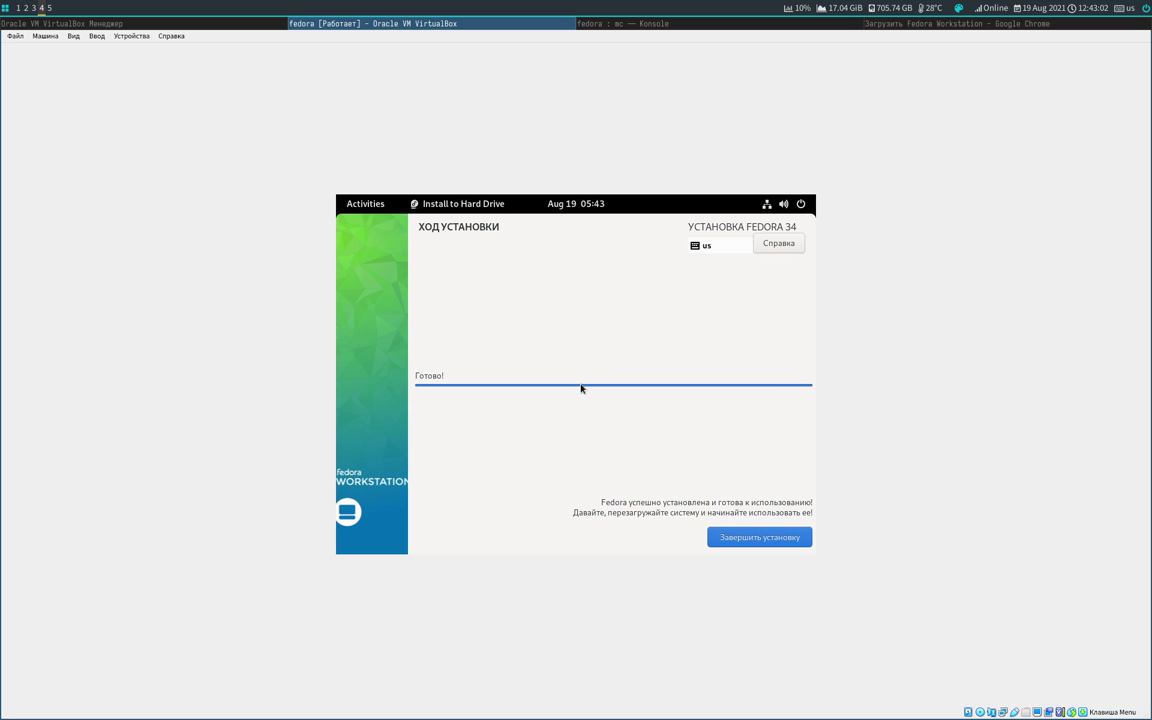
Finish the completed Fedora installation and power off the live system.
left_click(774, 541)
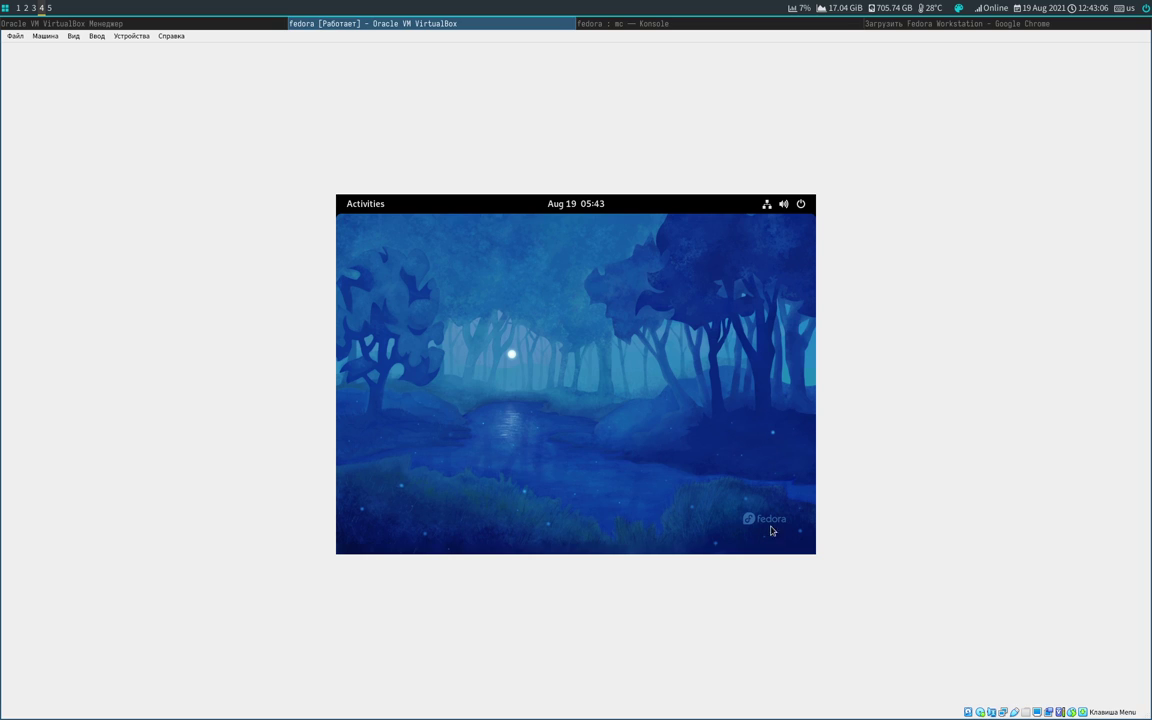
left_click(790, 204)
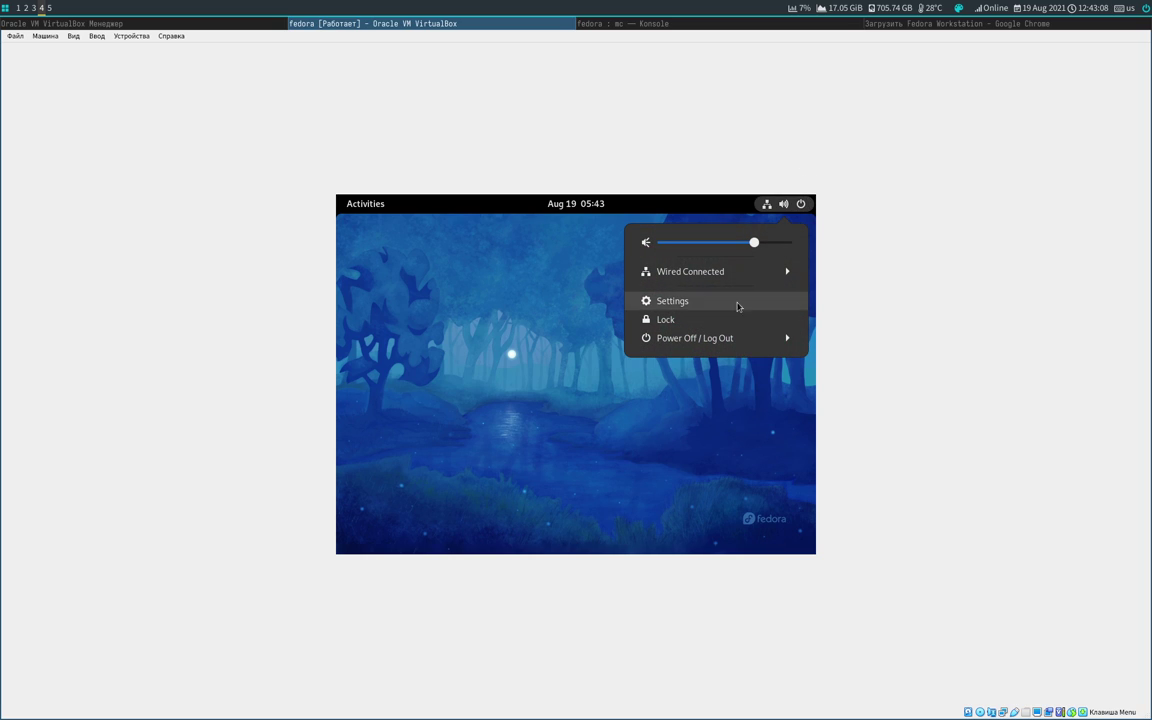
left_click(734, 339)
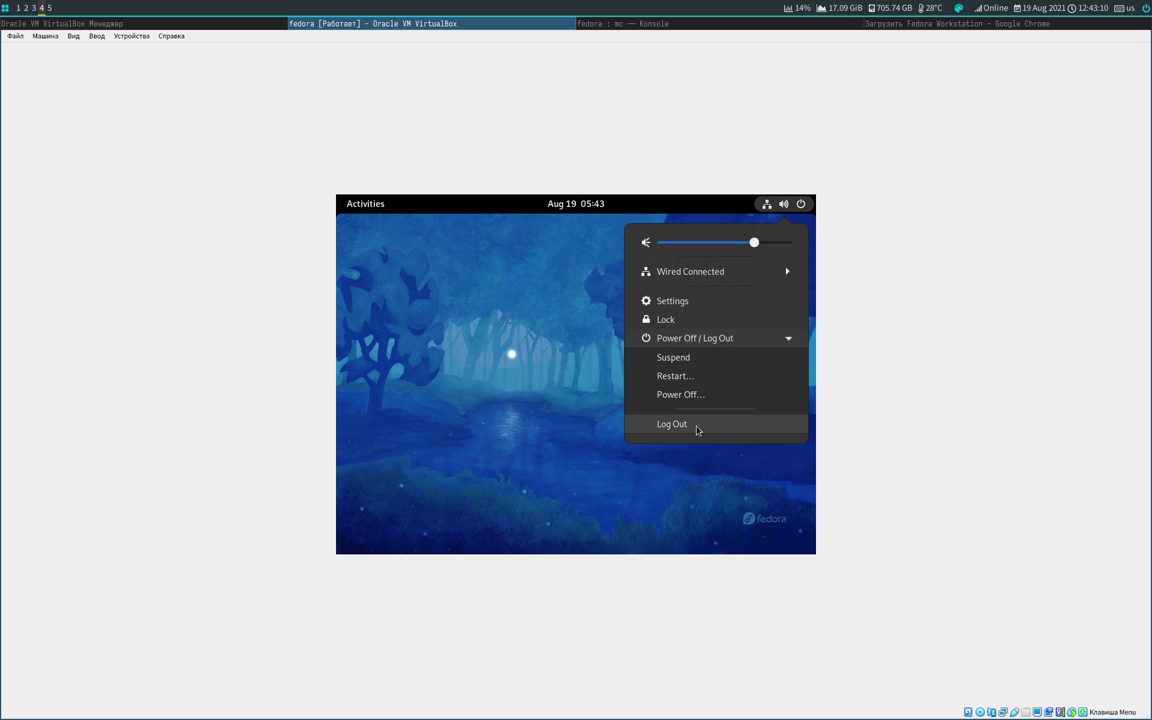
left_click(698, 396)
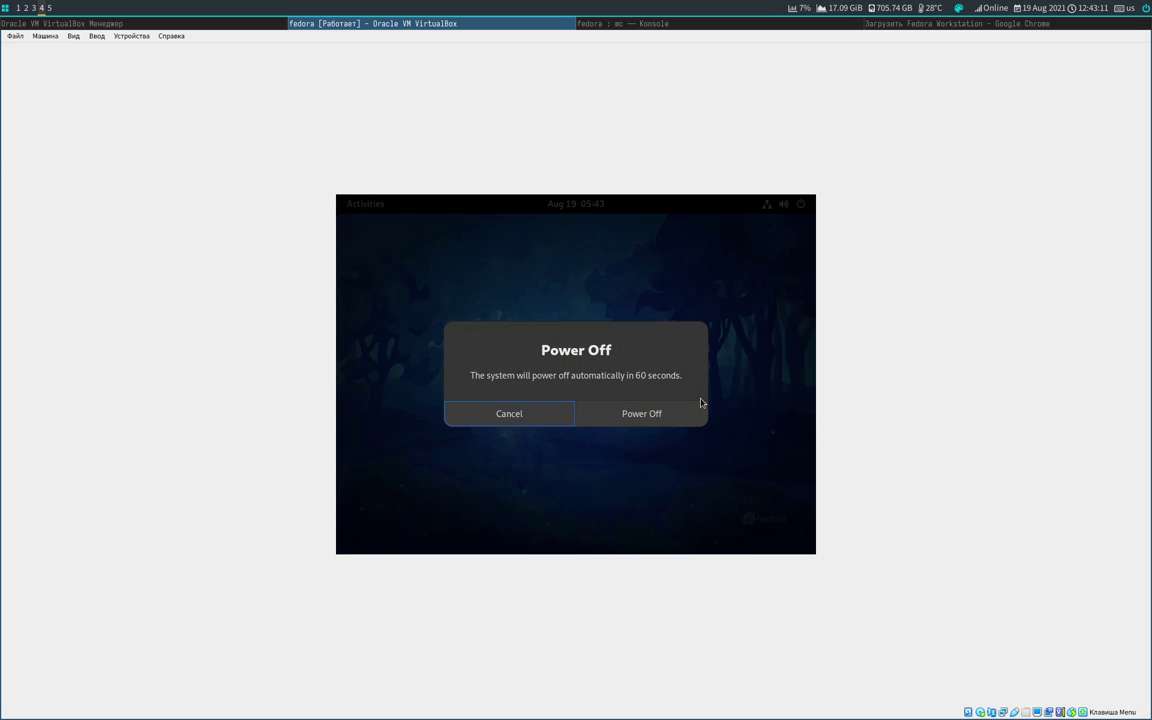
left_click(655, 419)
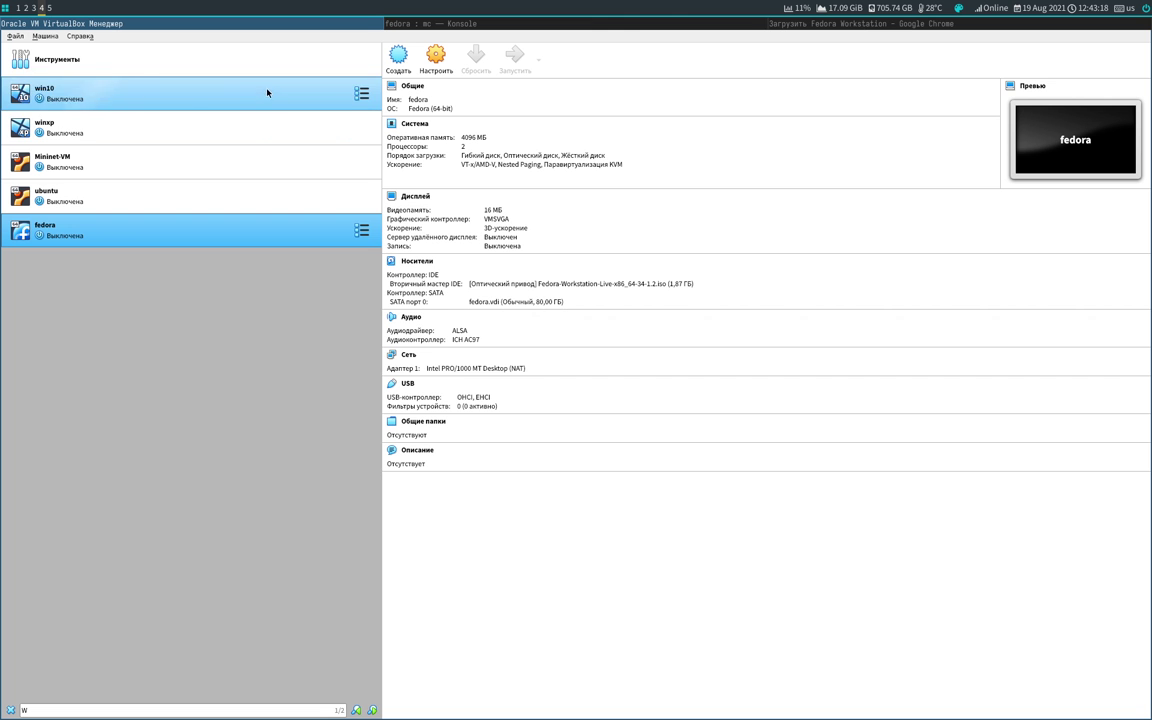
Remove the Fedora installation disc image from the fedora machine's optical drive.
left_click(545, 288)
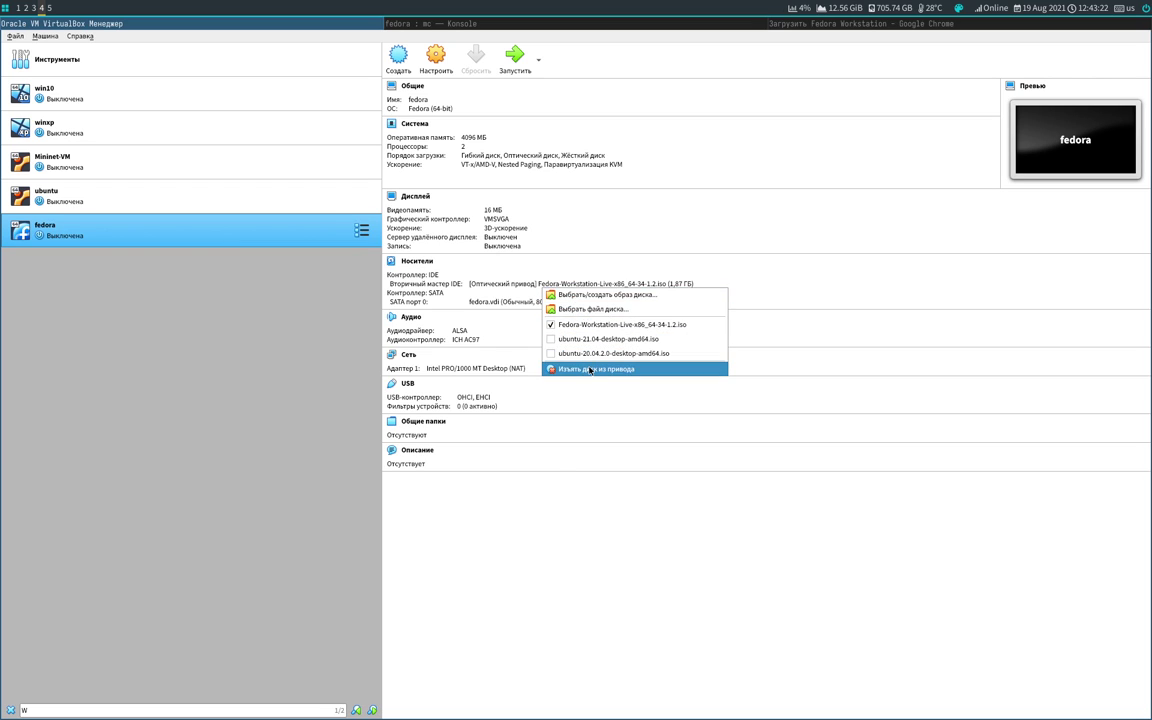
left_click(590, 370)
right_click(541, 284)
left_click(239, 427)
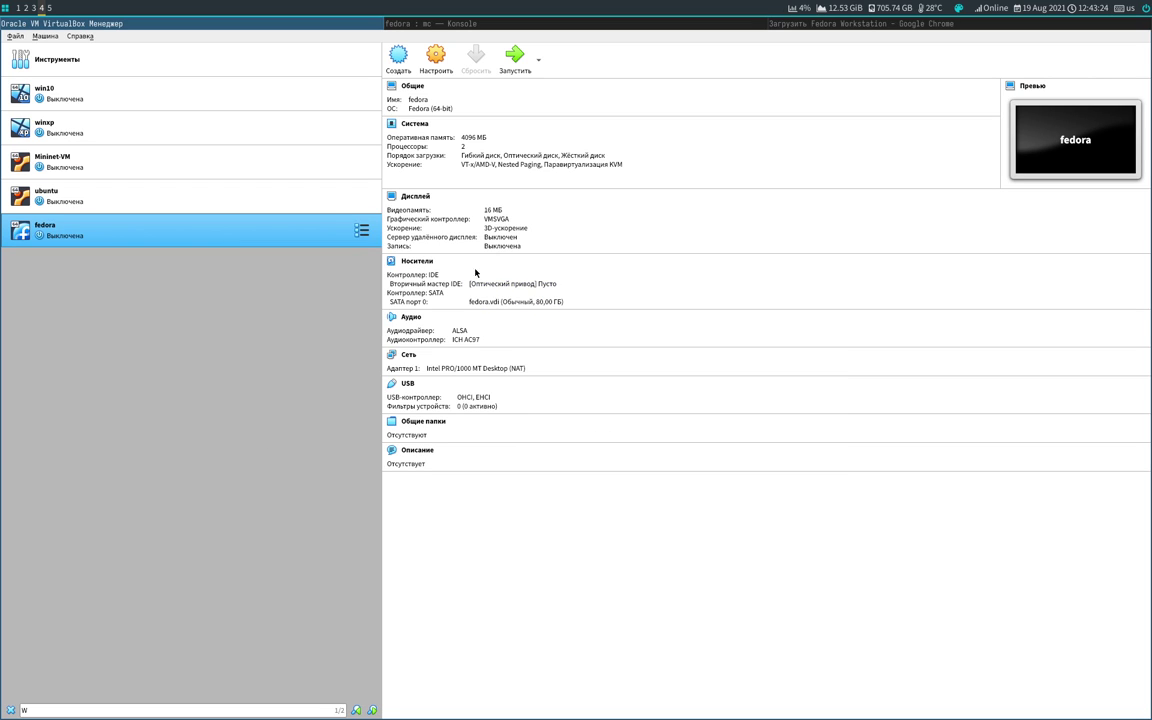
Start the fedora machine from its hard disk and begin the Fedora 34 initial setup.
left_click(513, 58)
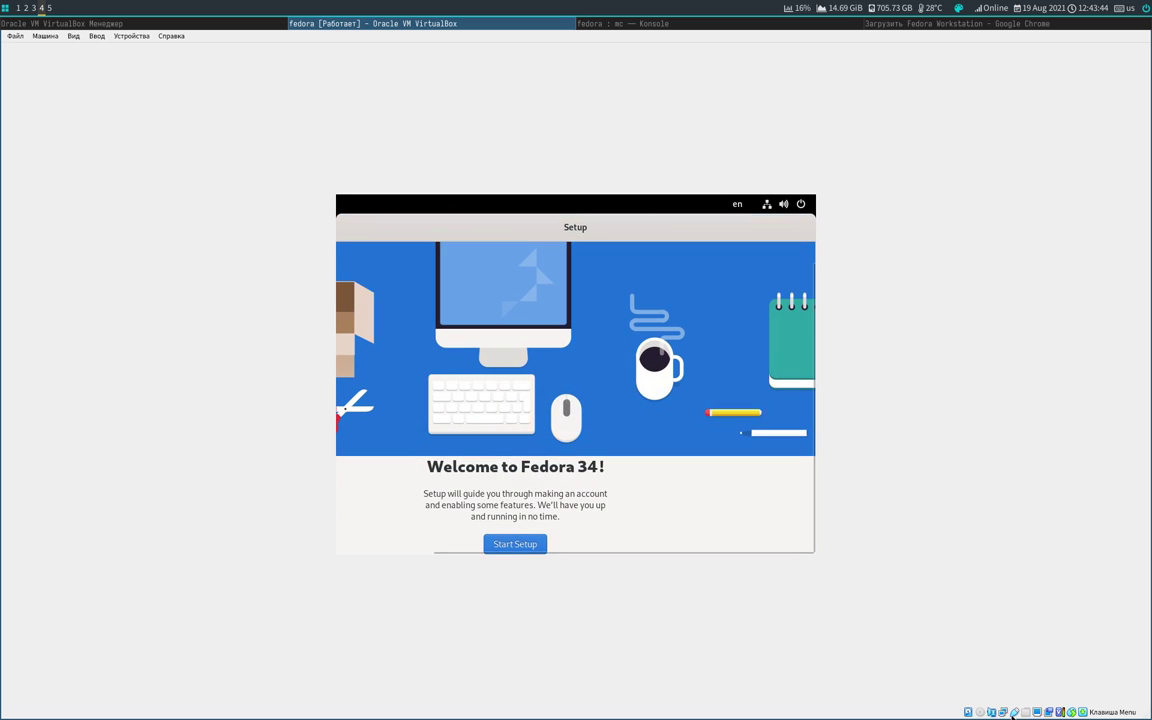
left_click(516, 544)
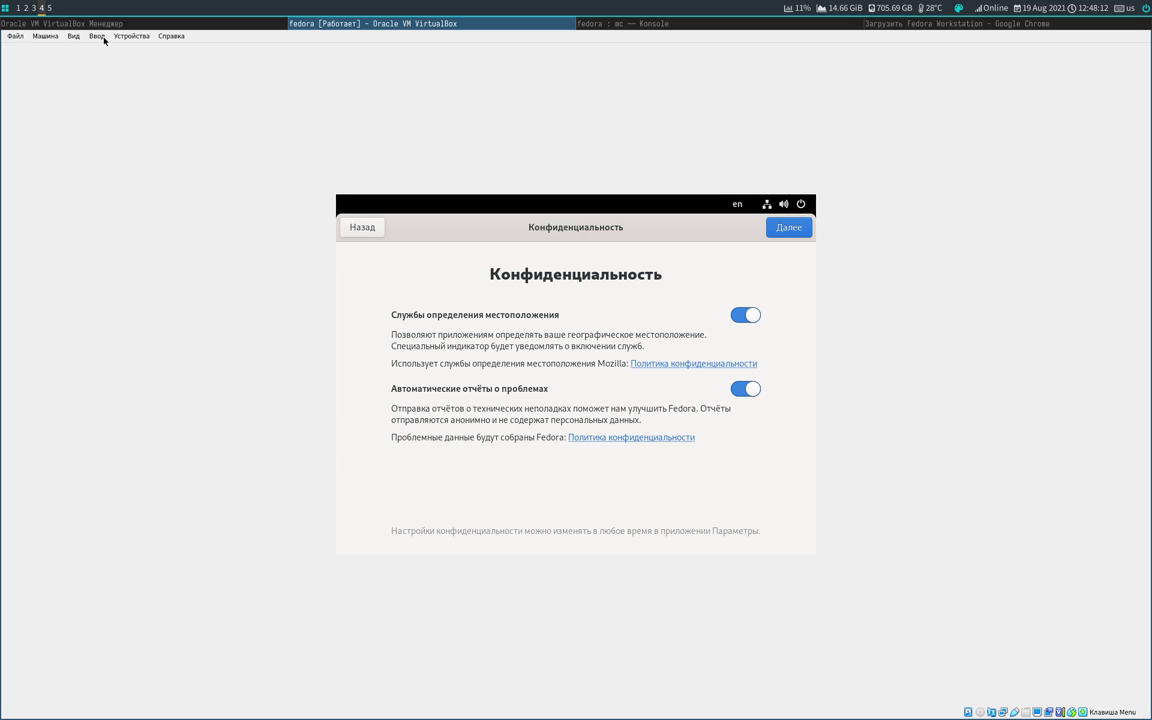
Turn automatic guest screen resizing off and back on to fit the Fedora display to the virtual machine window.
left_click(74, 37)
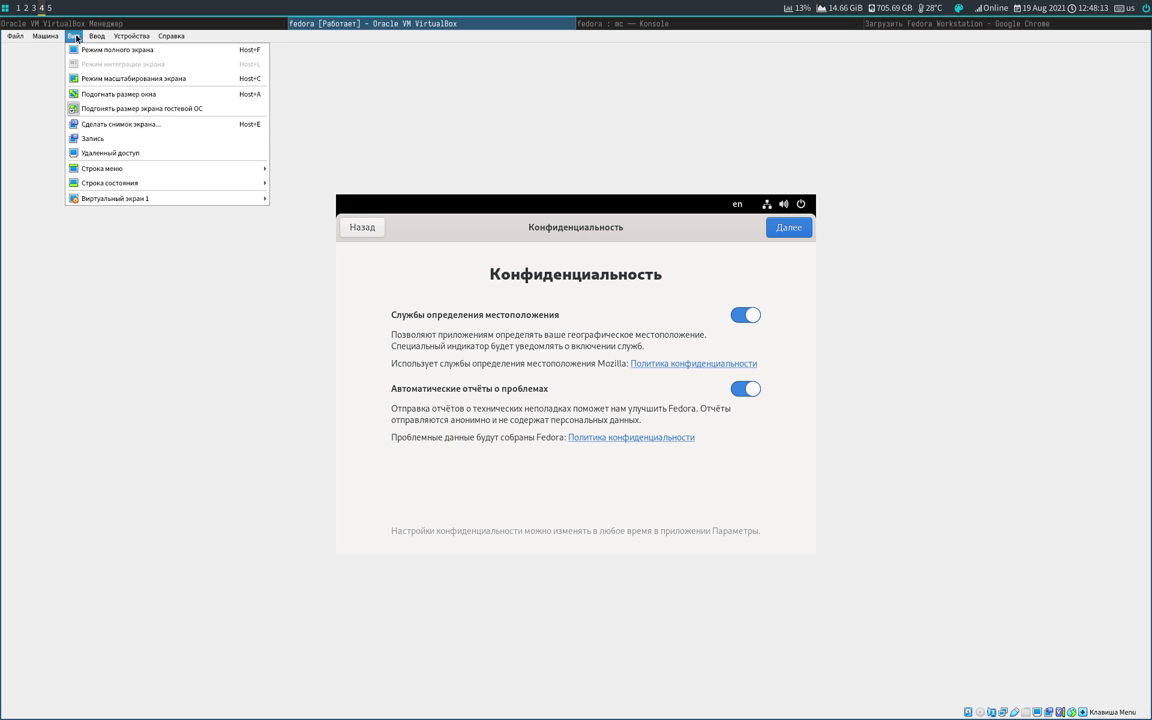
left_click(97, 108)
left_click(73, 36)
left_click(91, 108)
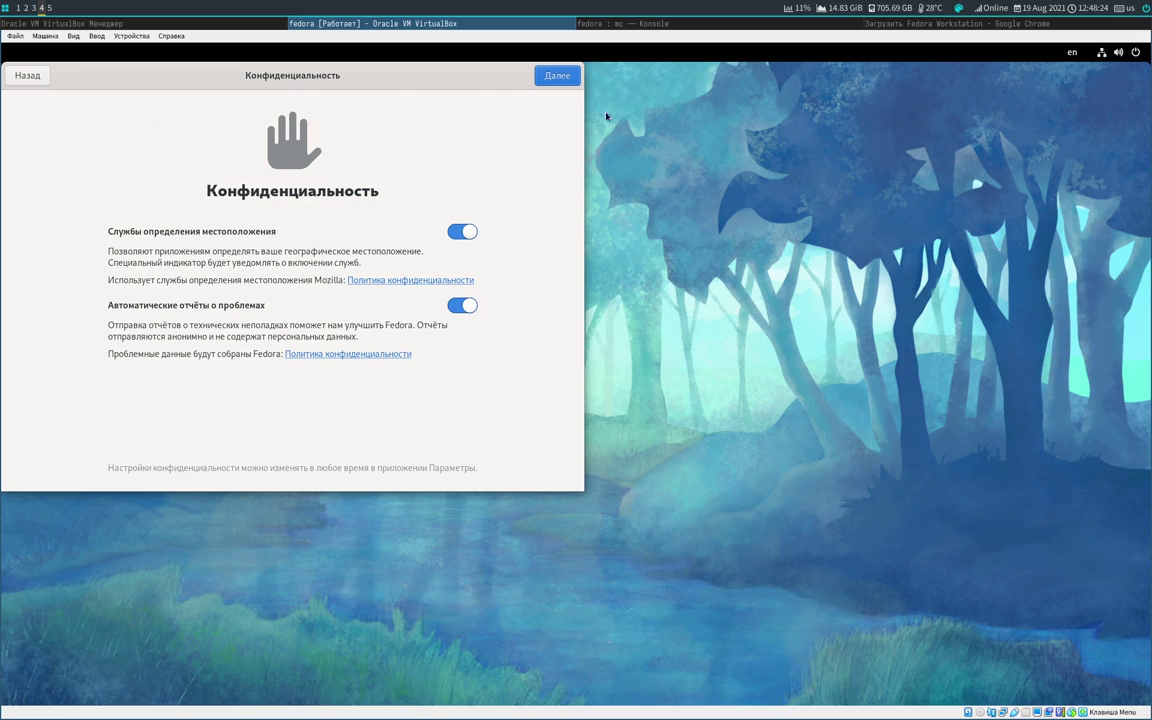
Accept the default privacy settings and skip connecting online accounts.
left_click(557, 76)
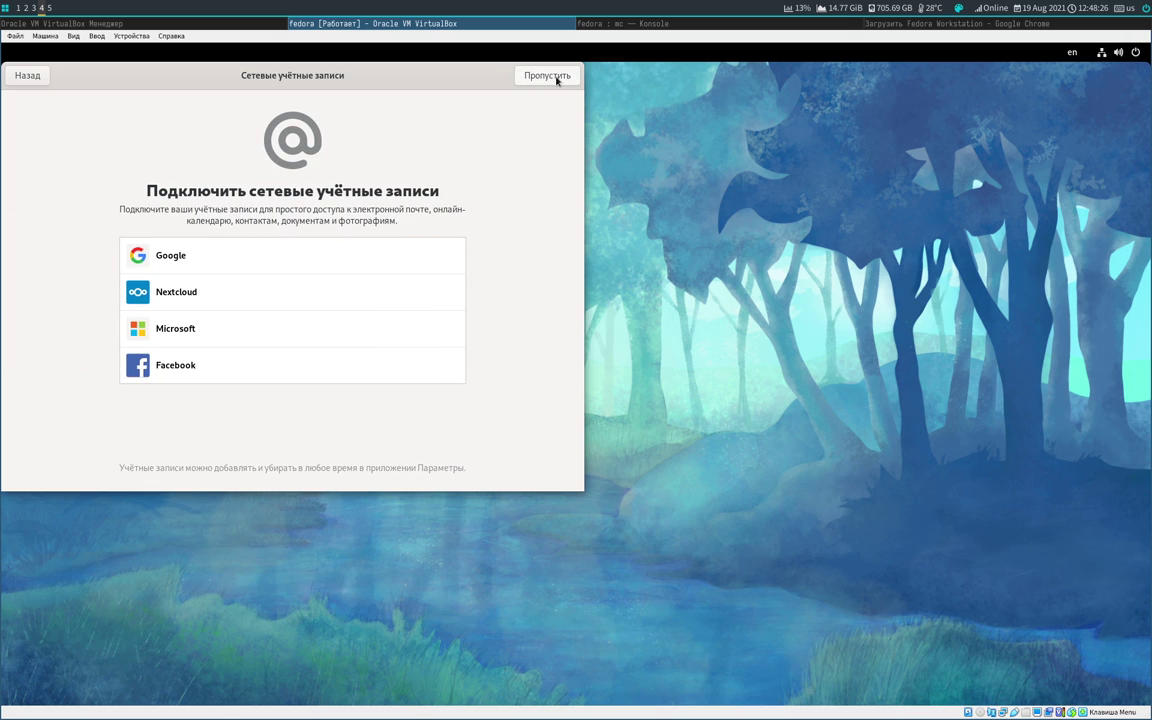
left_click(547, 76)
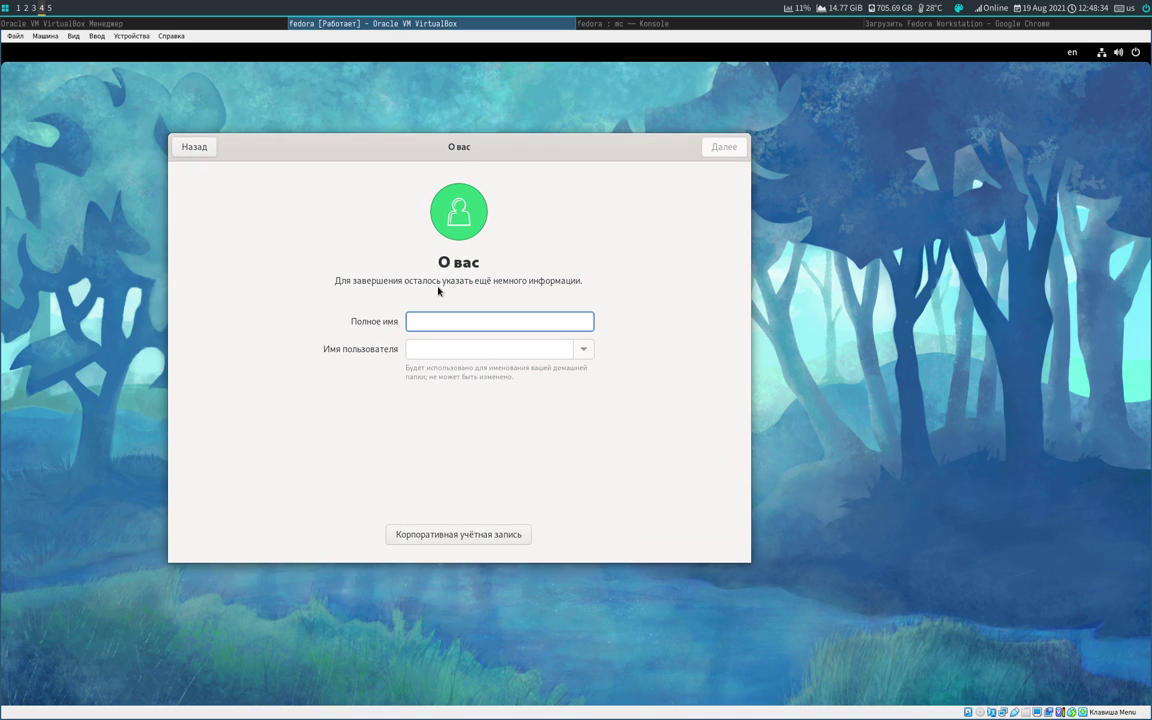
Enter the user's full name, replace the suggested username with the desired account name, and continue to the password setup.
type("Dmitry S. ")
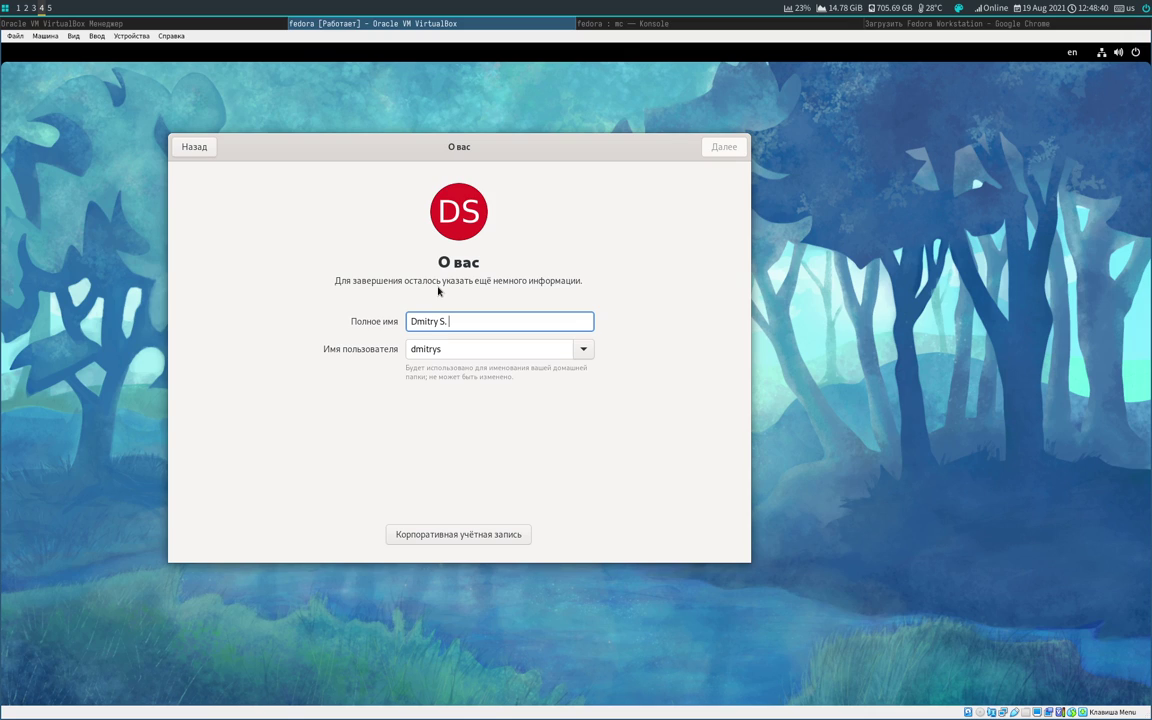
type("Kulyabov")
key("Tab")
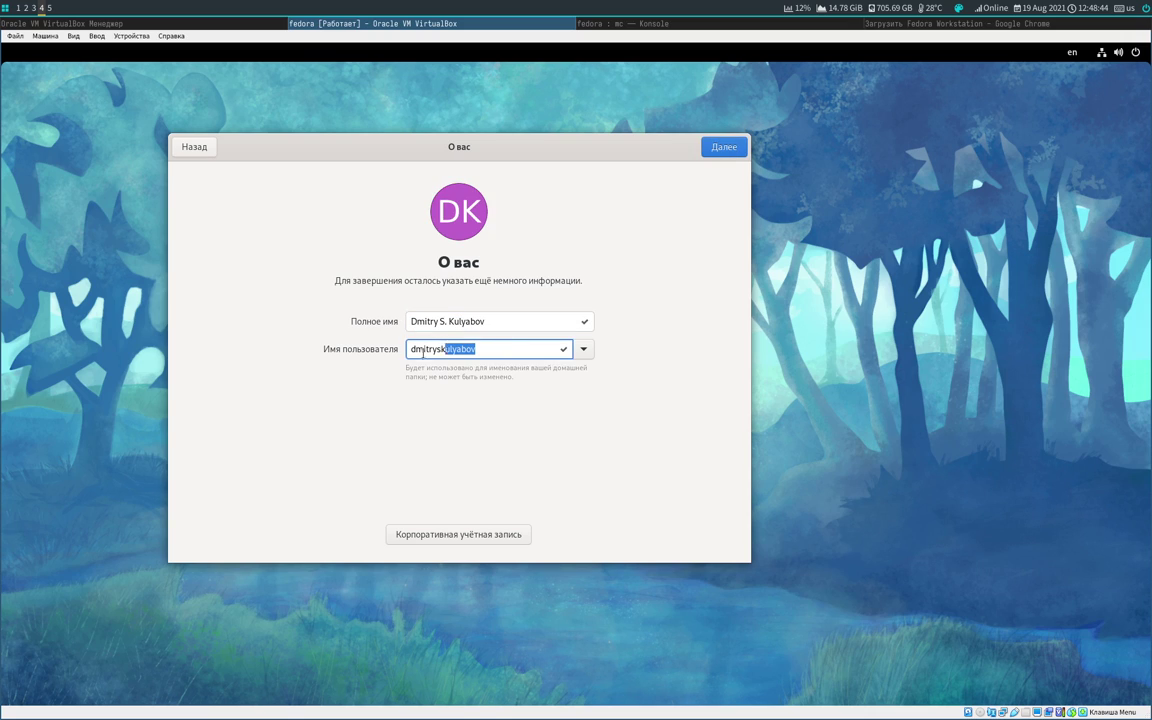
type("ds")
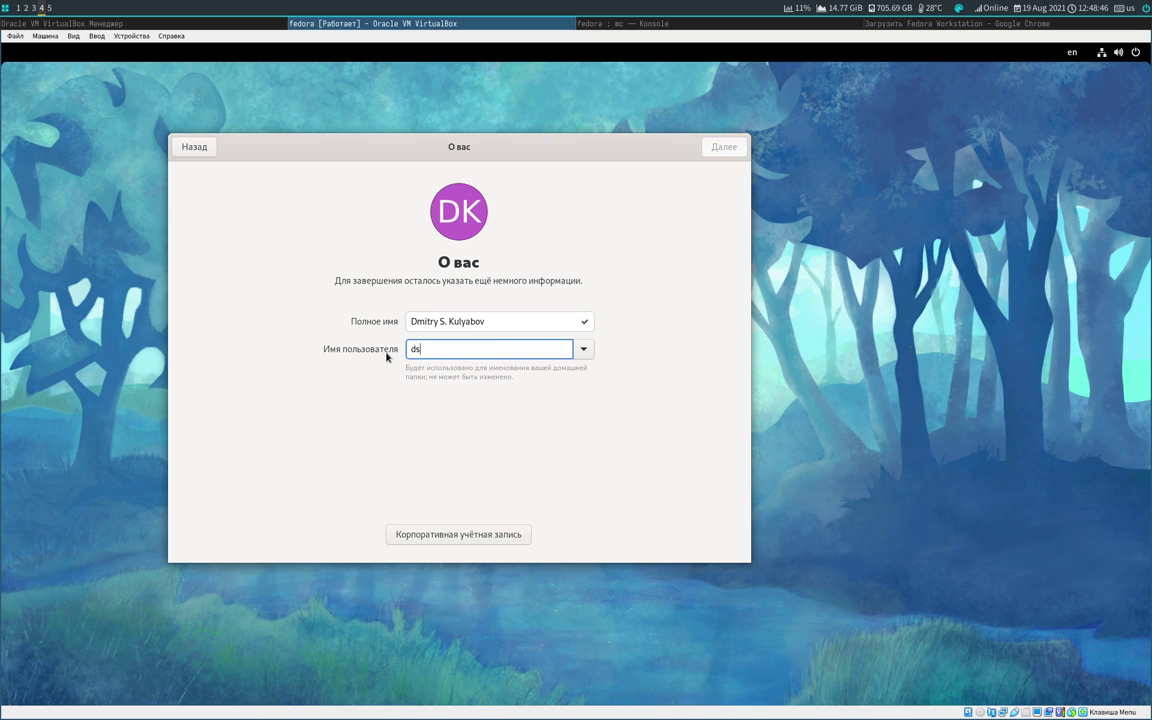
type("kulyabov")
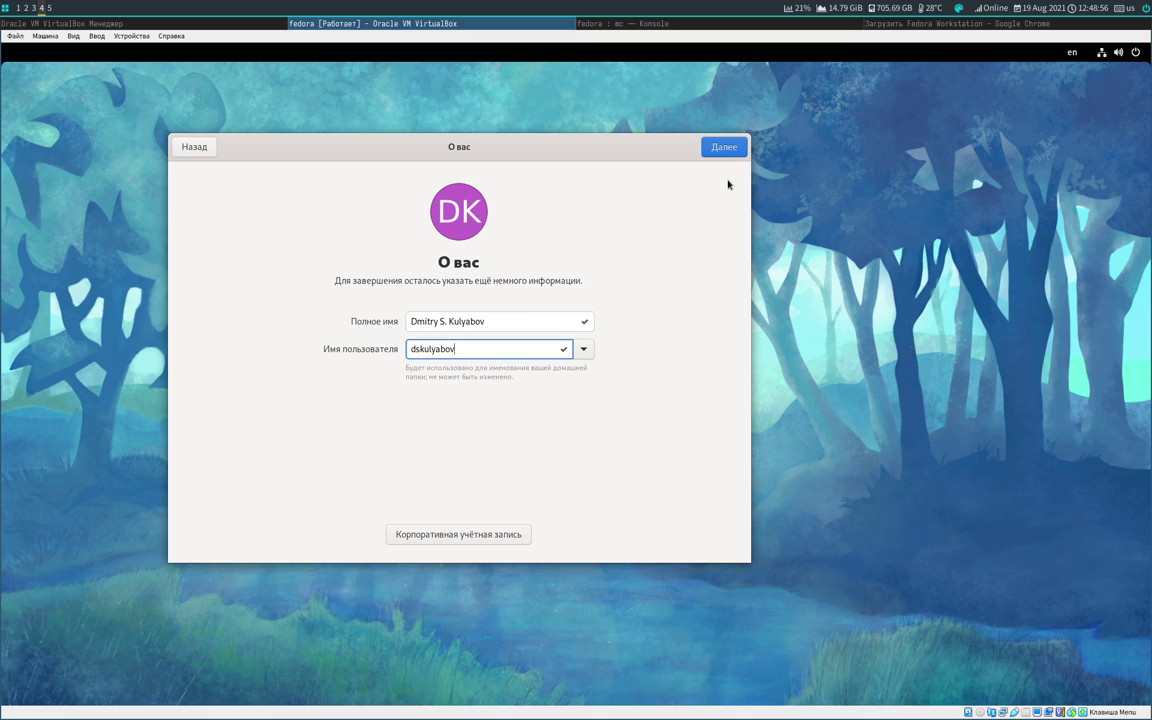
left_click(725, 148)
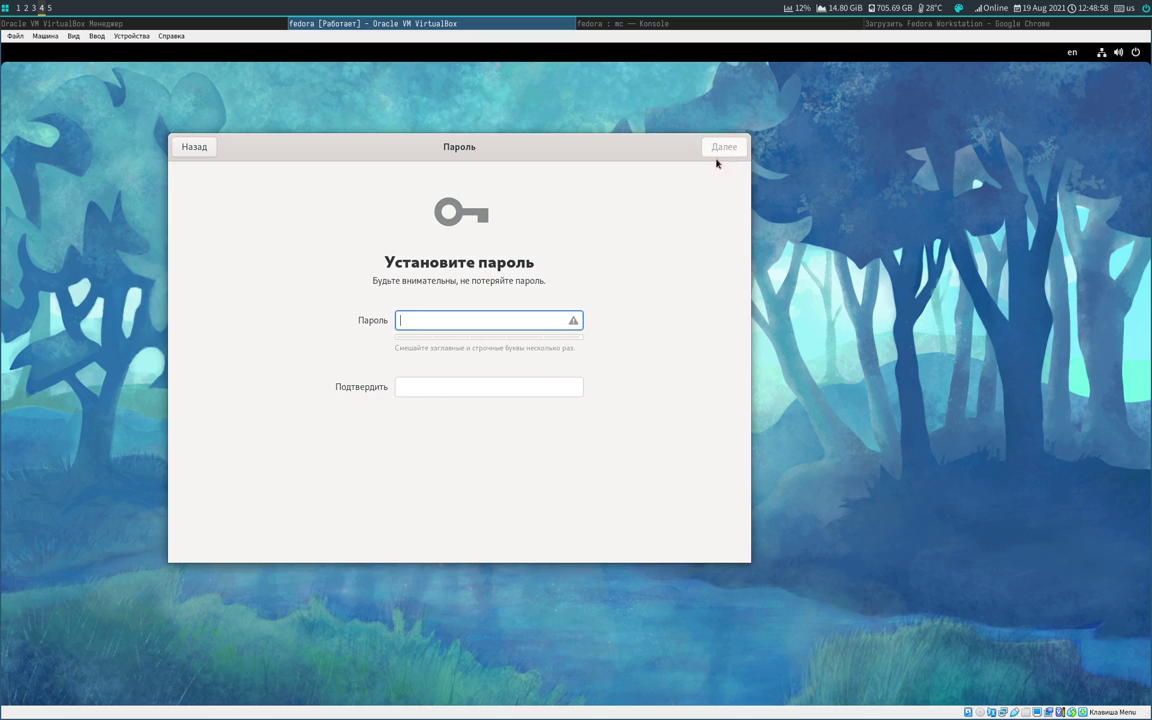
Enter and confirm the password for the new user account and submit it.
type("••••••")
left_click(422, 387)
type("••••")
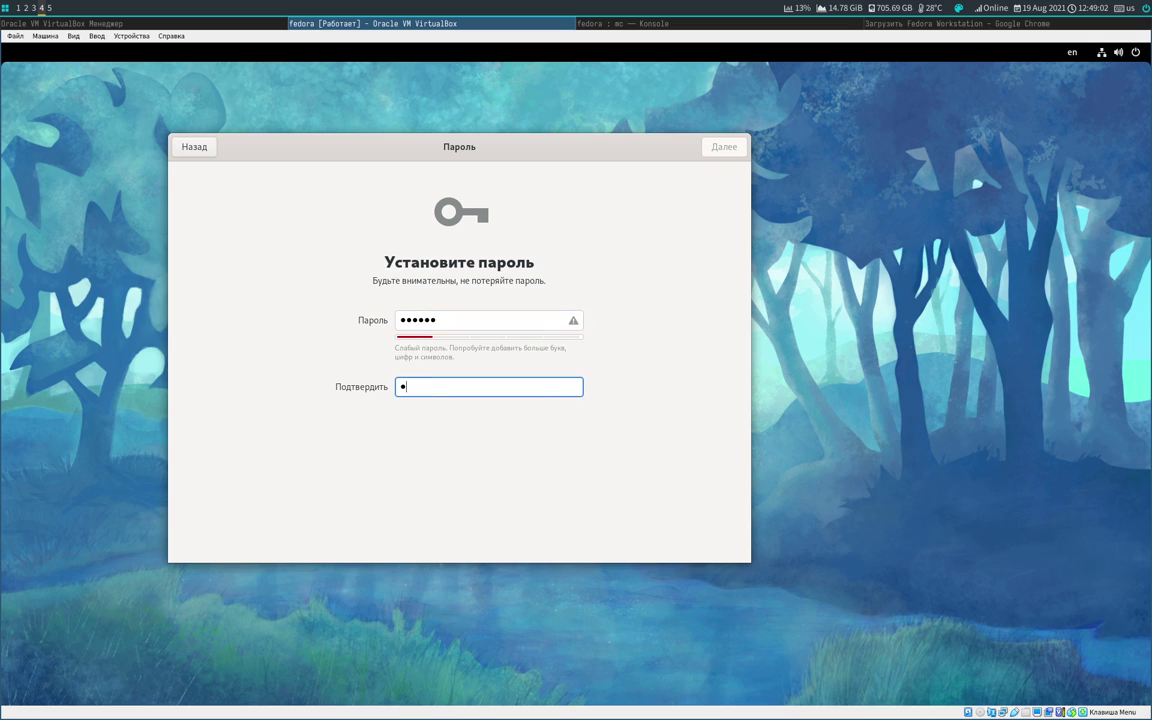
type("••")
left_click(724, 150)
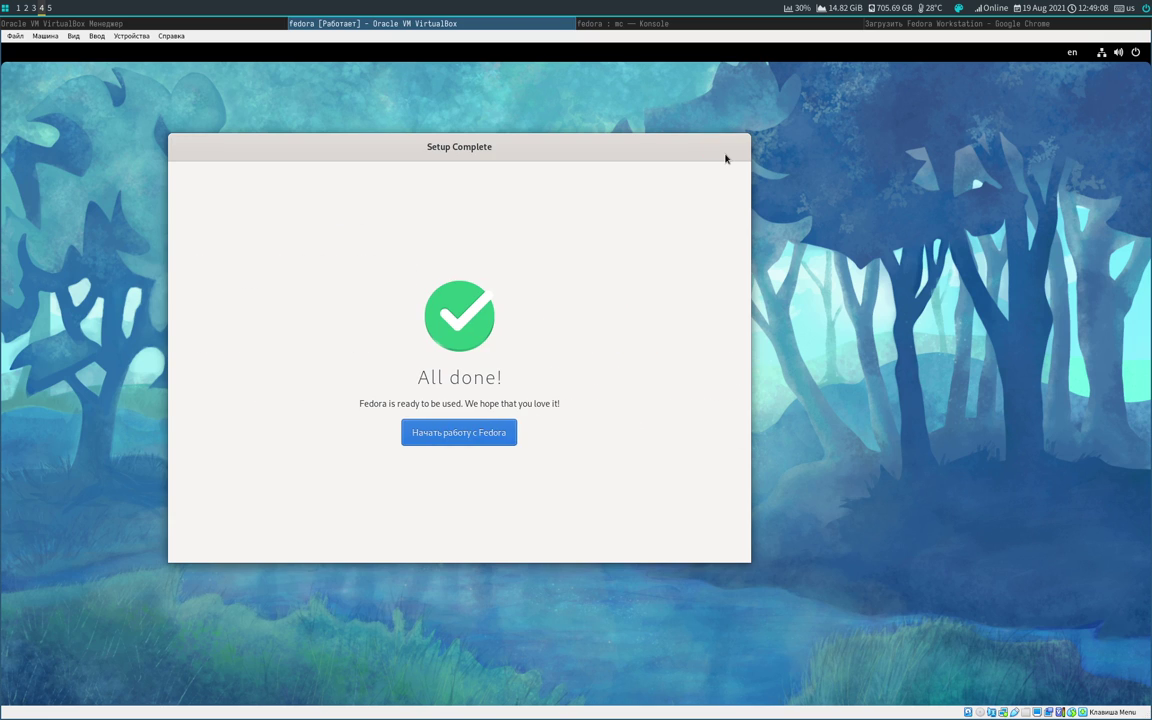
Finish the initial setup by starting to use Fedora, and decline the GNOME 40 welcome tour.
left_click(462, 434)
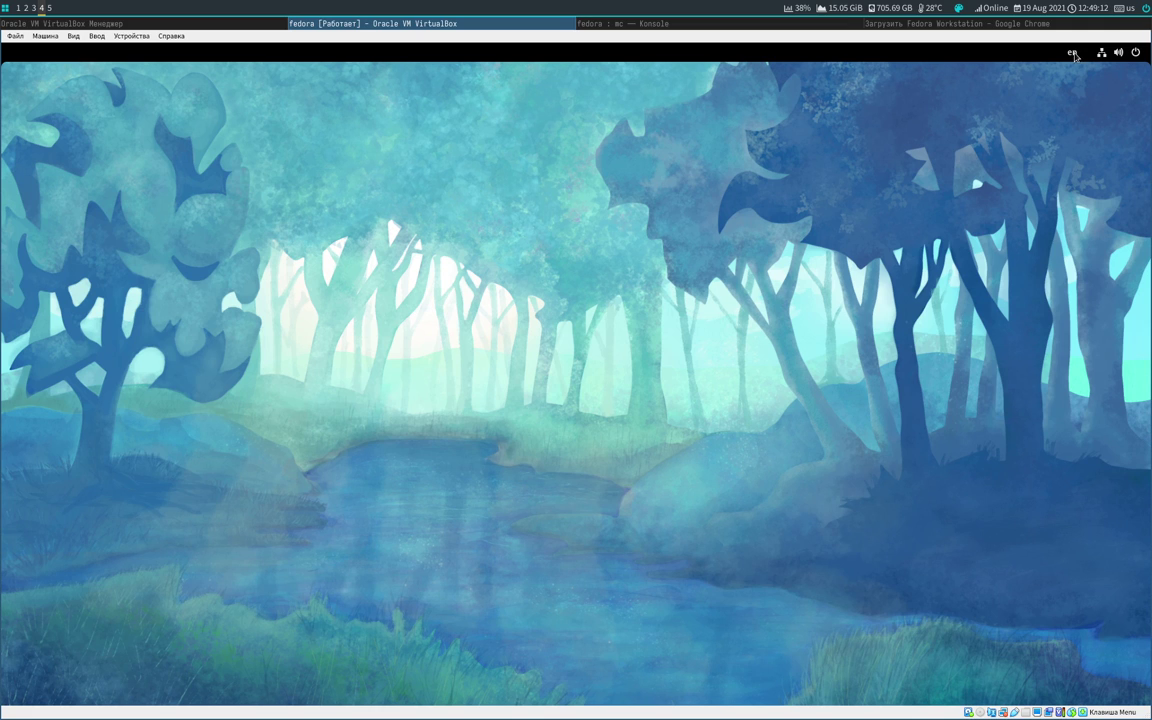
key("super")
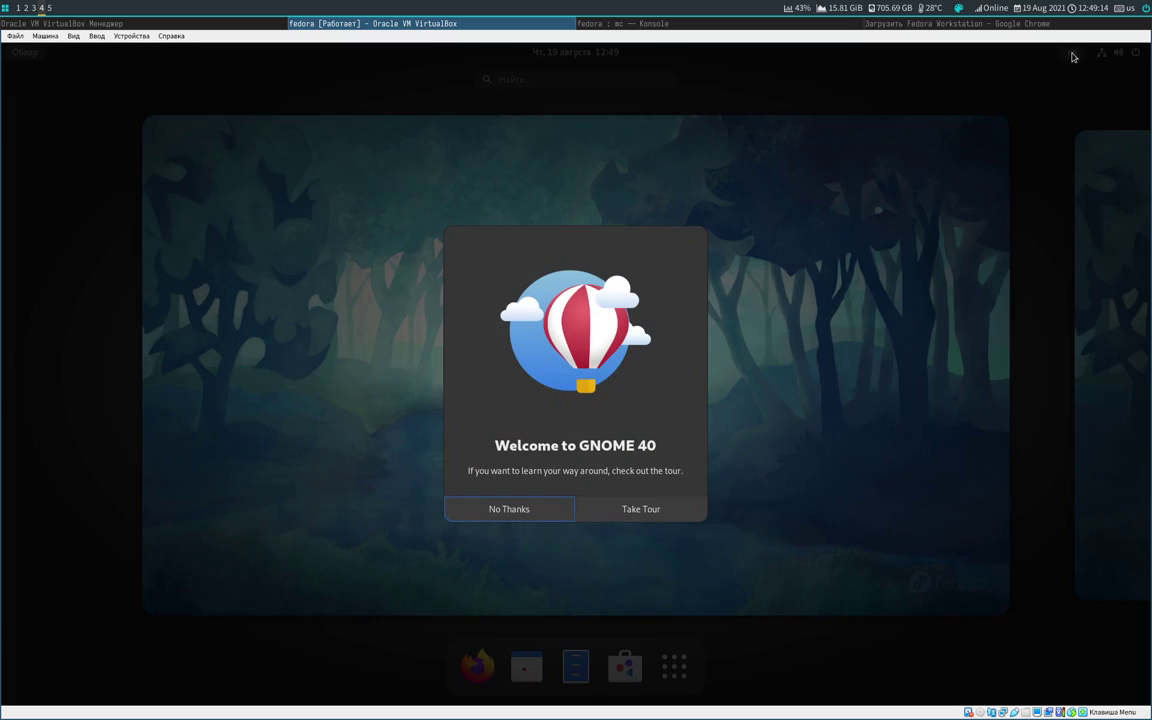
left_click(507, 512)
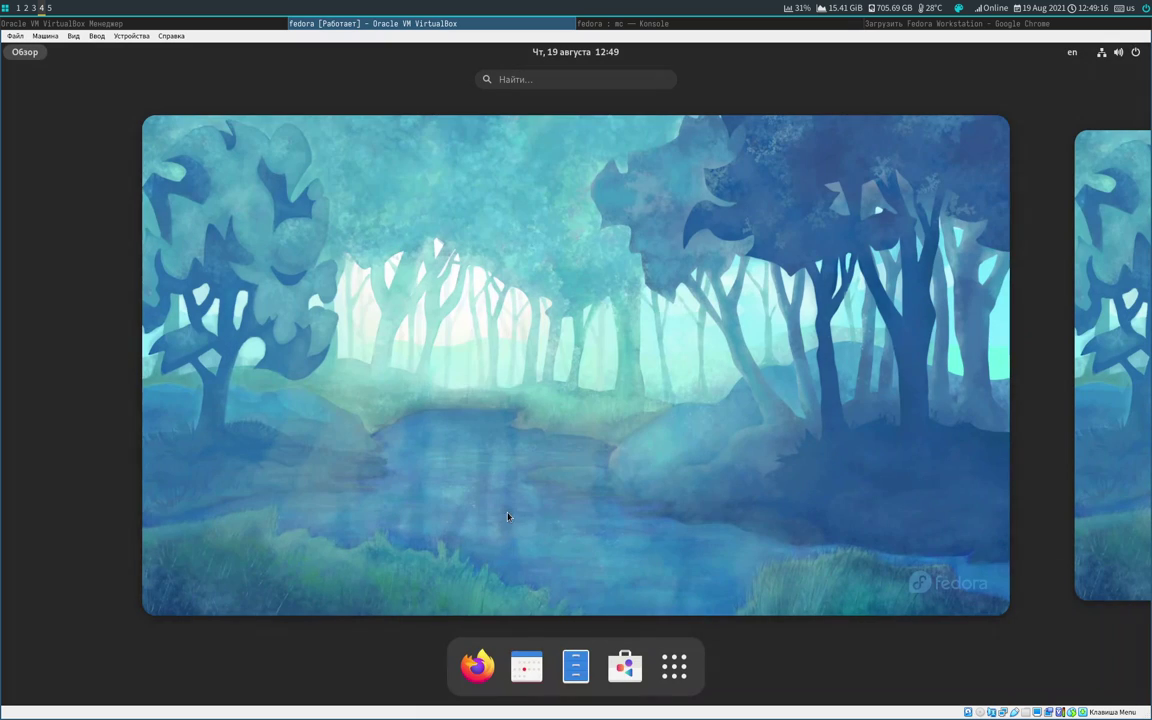
Leave the activities overview, check the orientation and resolution in the desktop's display settings, and close them.
left_click(1072, 52)
left_click(1072, 52)
left_click(641, 235)
right_click(545, 308)
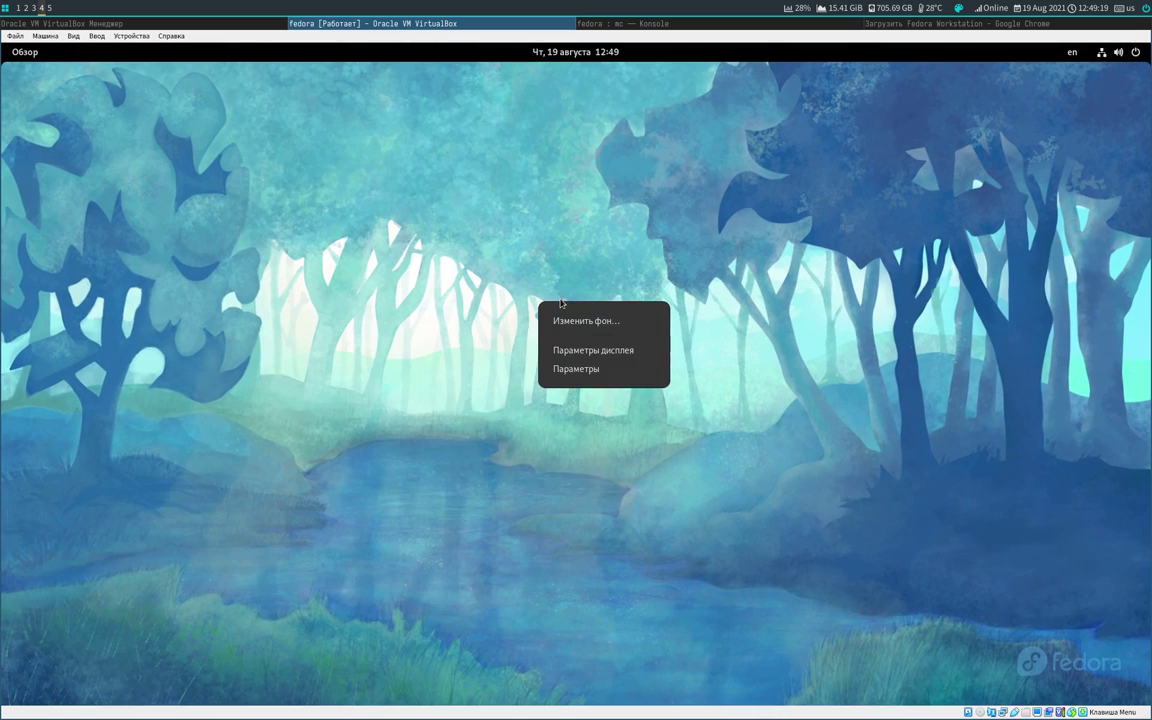
left_click(592, 350)
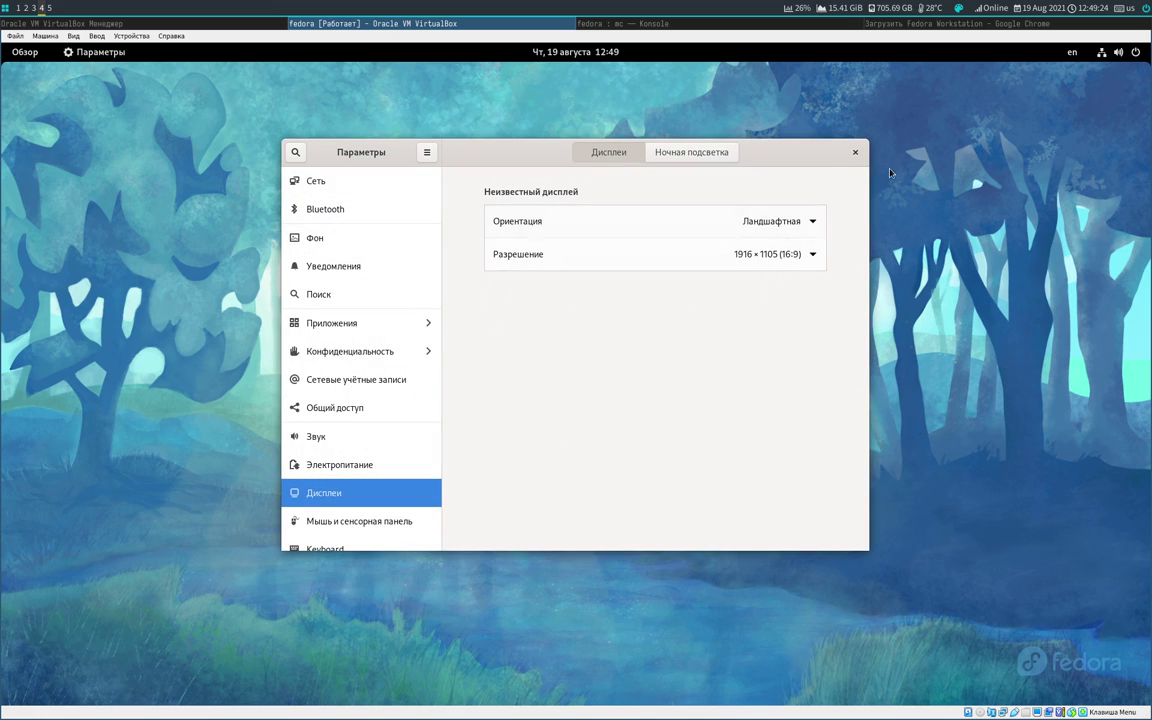
left_click(853, 153)
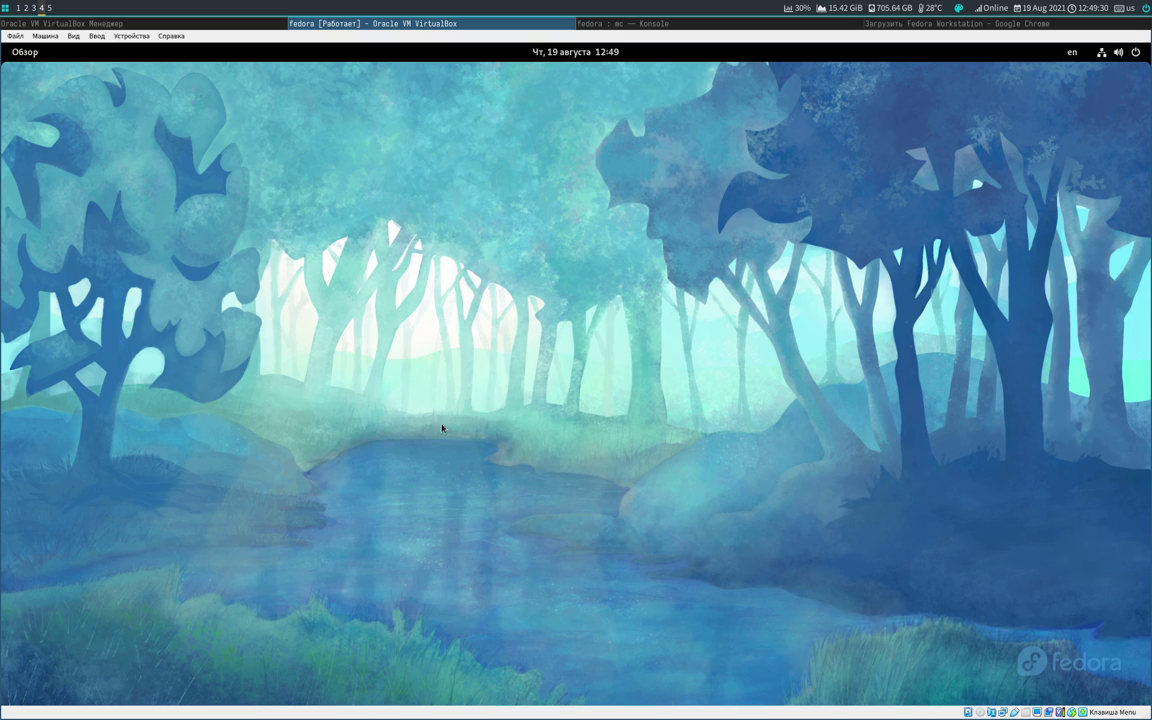
Restart the Fedora guest system from its system menu and confirm the restart.
left_click(26, 53)
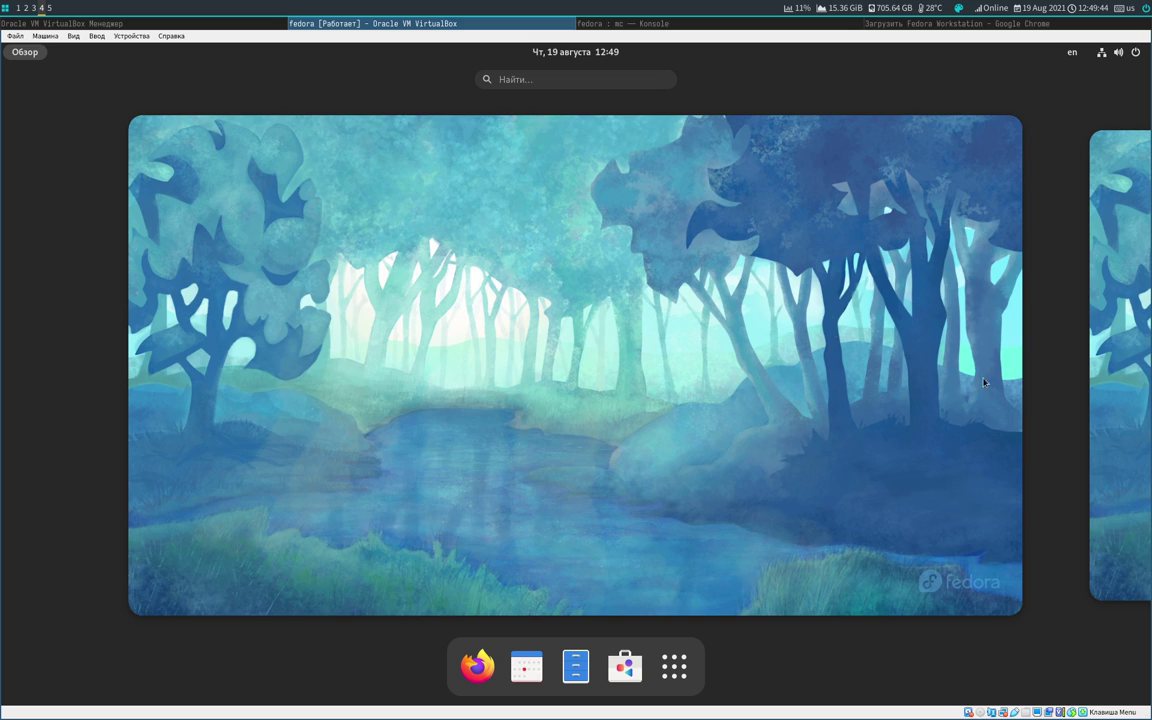
left_click(1102, 52)
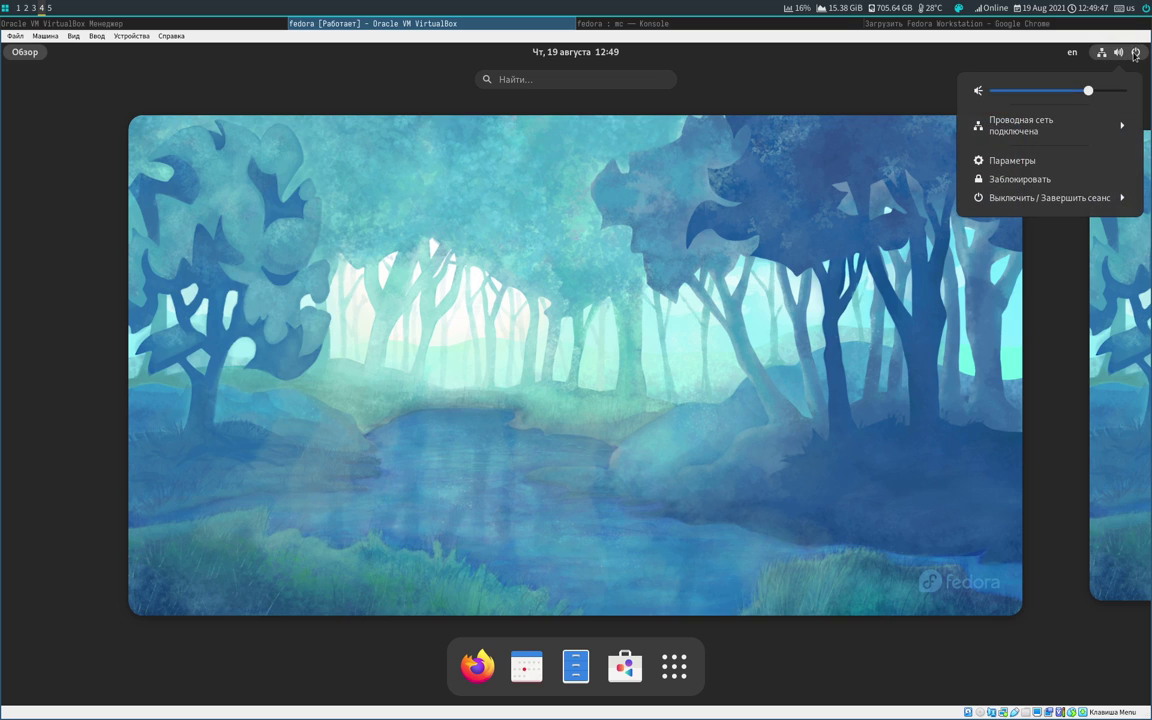
left_click(1041, 199)
left_click(1036, 238)
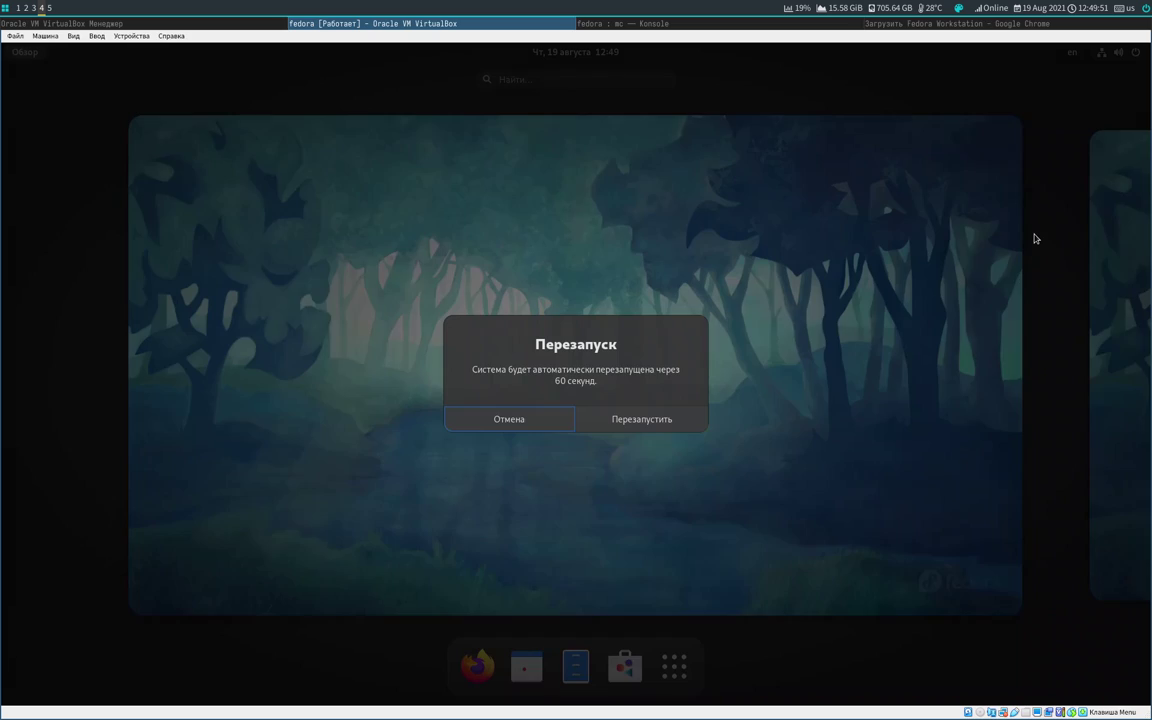
left_click(671, 427)
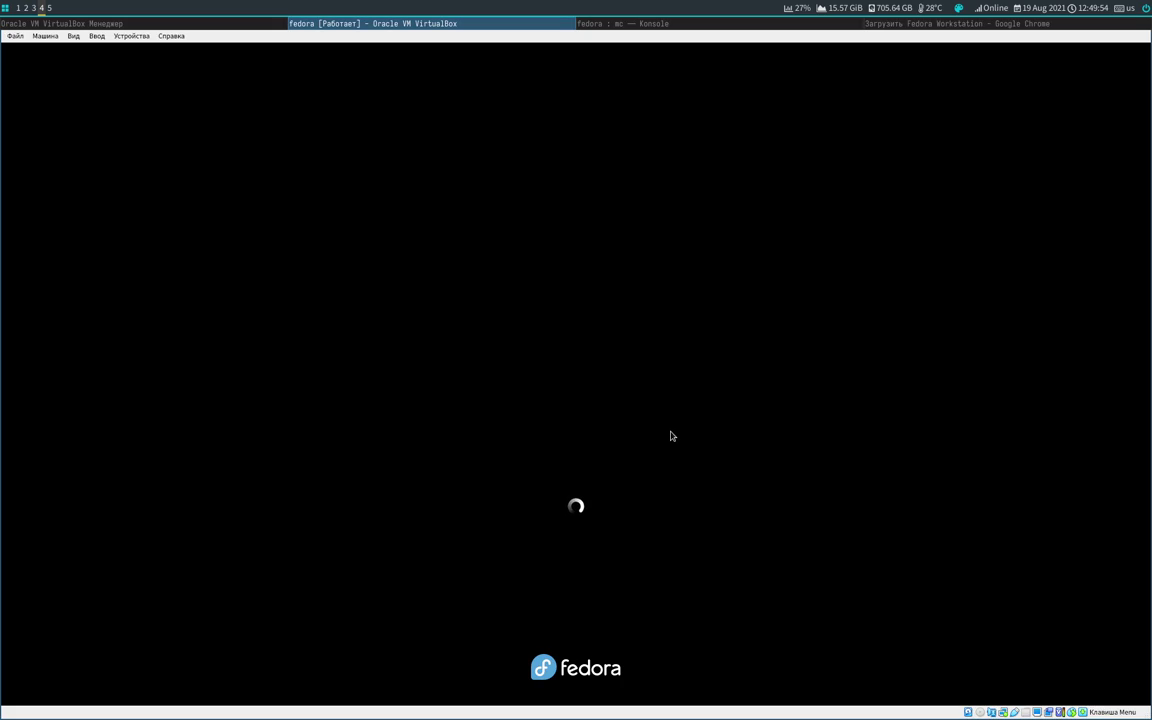